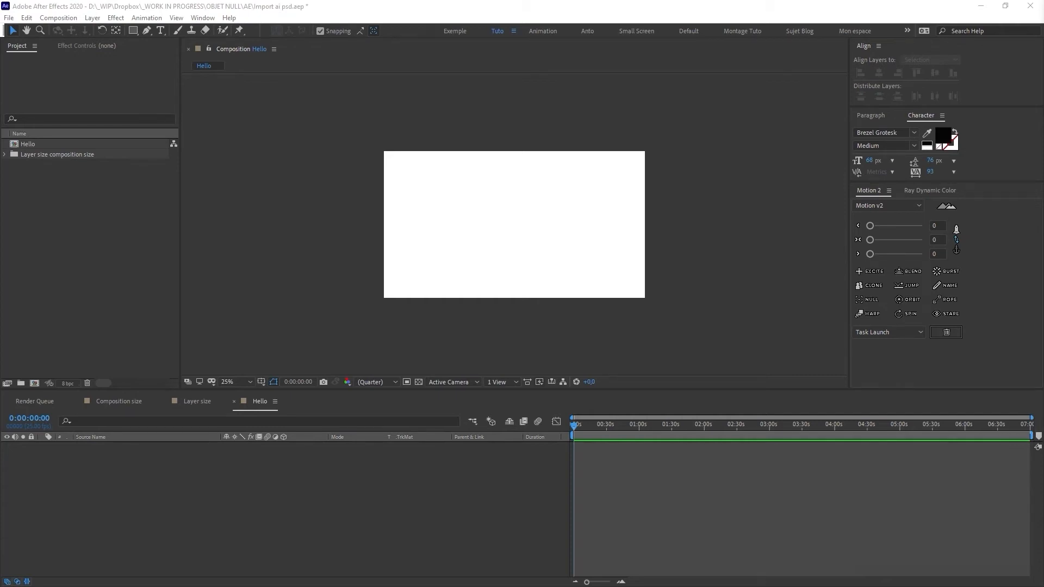
- Import the AI.ai file with the import kind Footage and merged layers
left_click(129, 221)
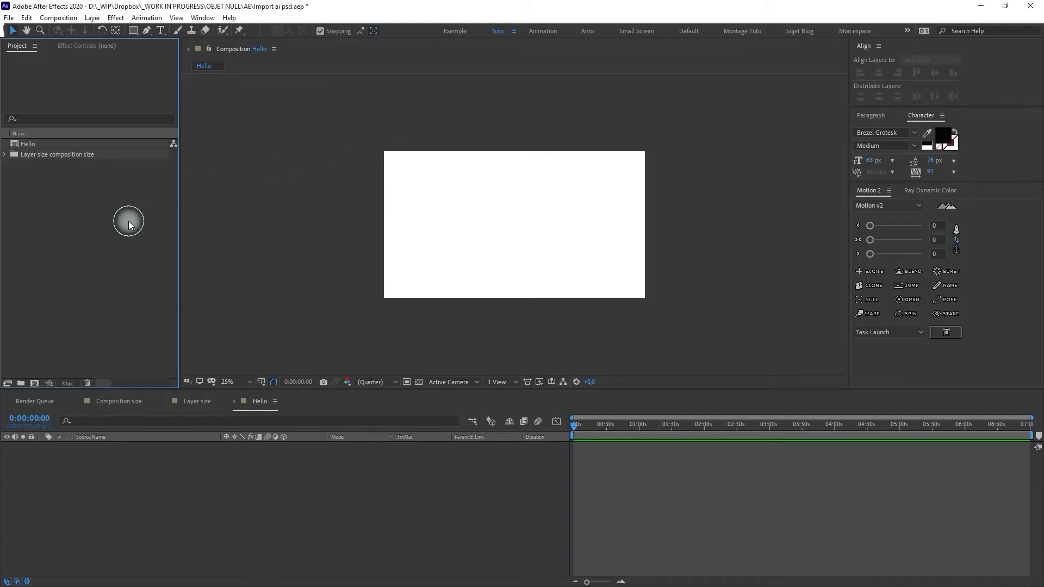
key("ctrl+i")
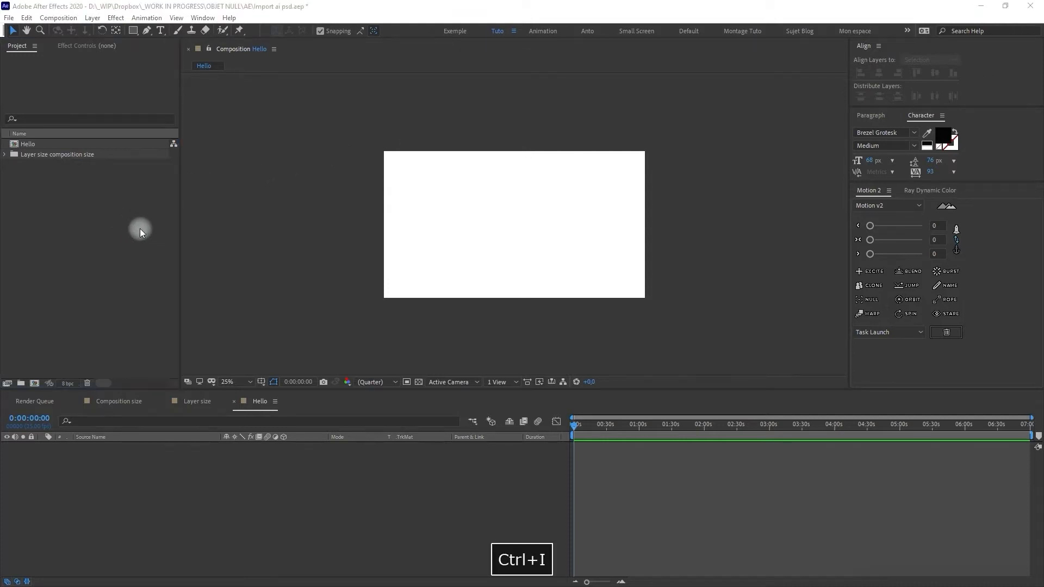
left_click(360, 100)
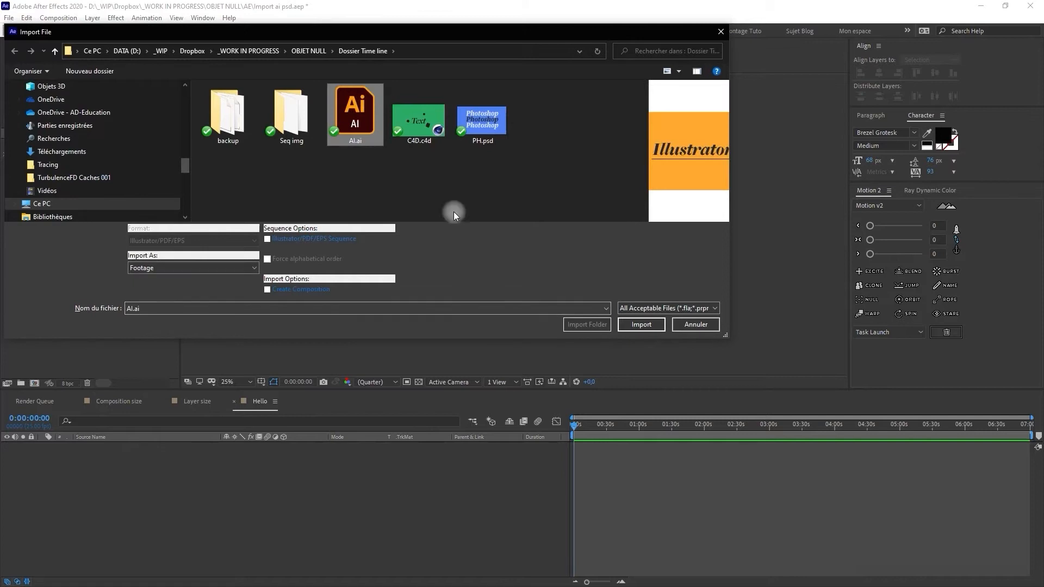
left_click(640, 325)
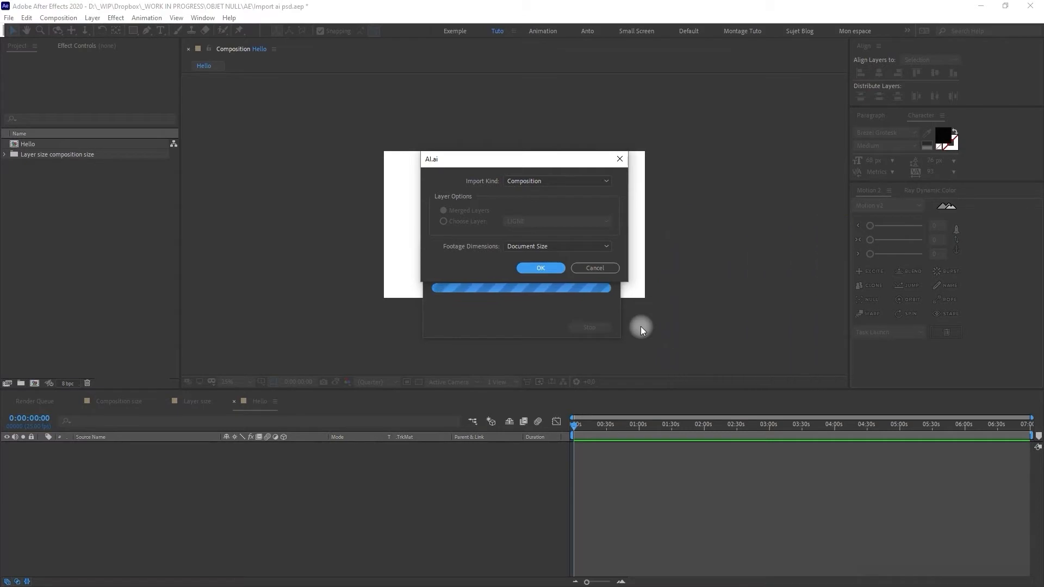
left_click(554, 179)
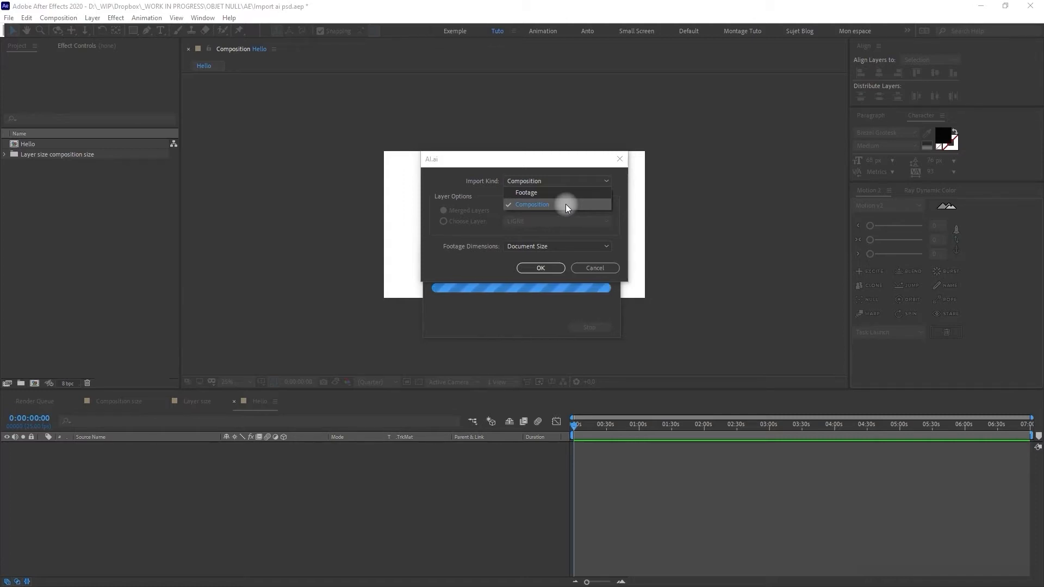
left_click(568, 192)
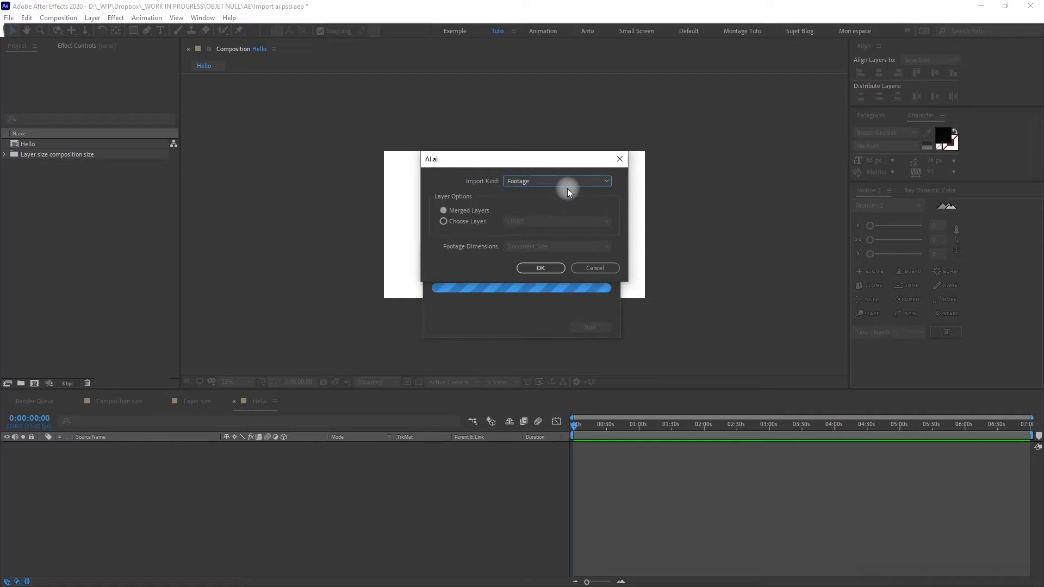
left_click(541, 268)
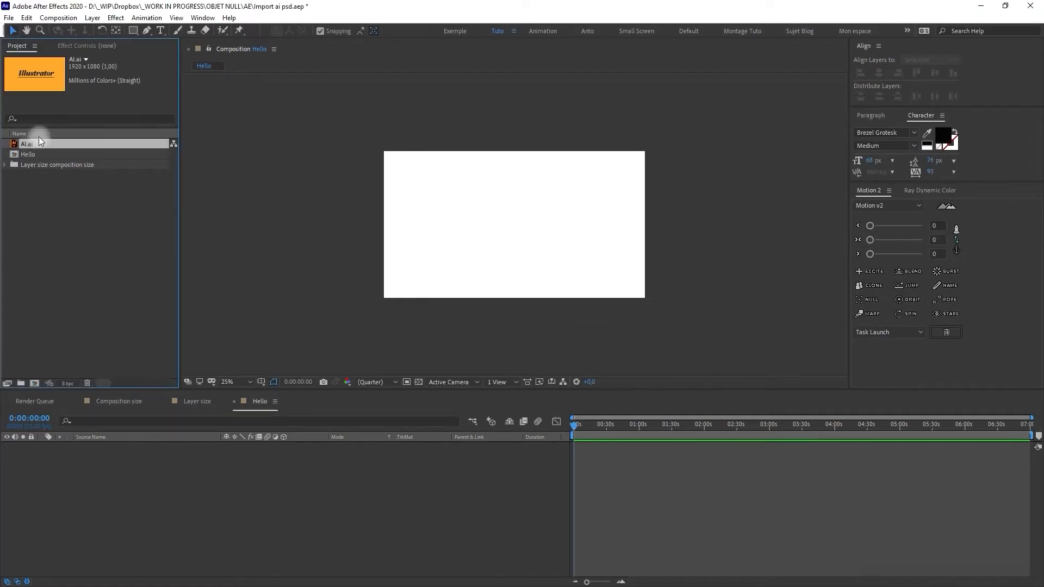
- Create a new composition from the AI.ai footage
left_click_drag(34, 144, 37, 384)
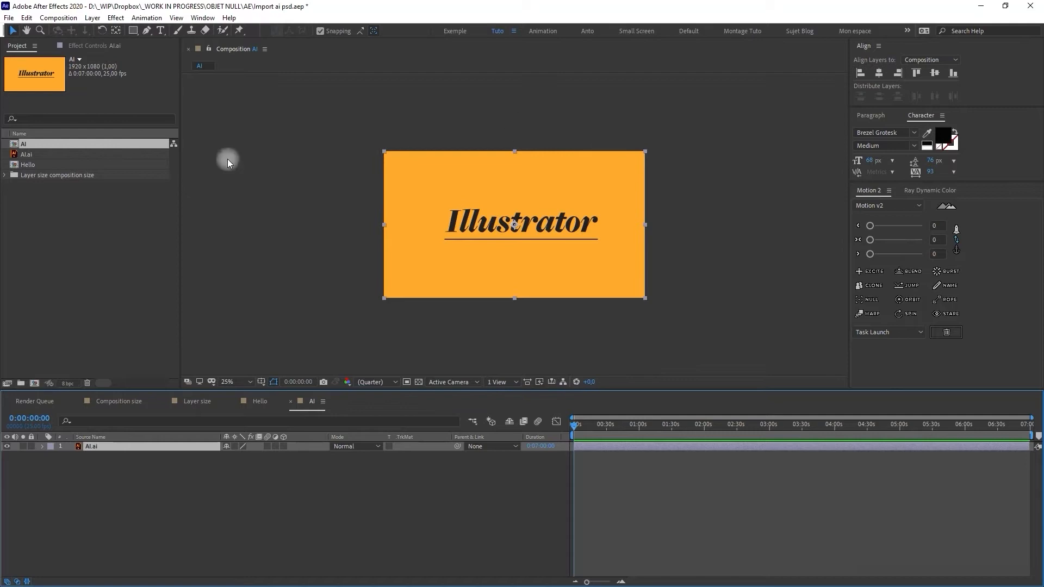
left_click(149, 474)
left_click(135, 446)
left_click(84, 464)
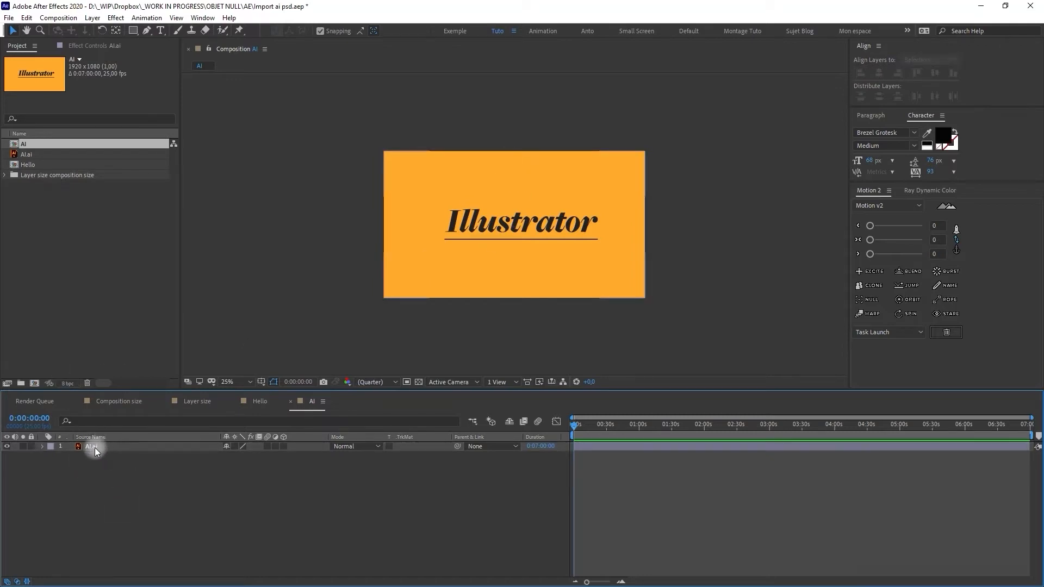
- Reveal the AI.ai layer's source file in Explorer, and close the folder window
left_click(94, 448)
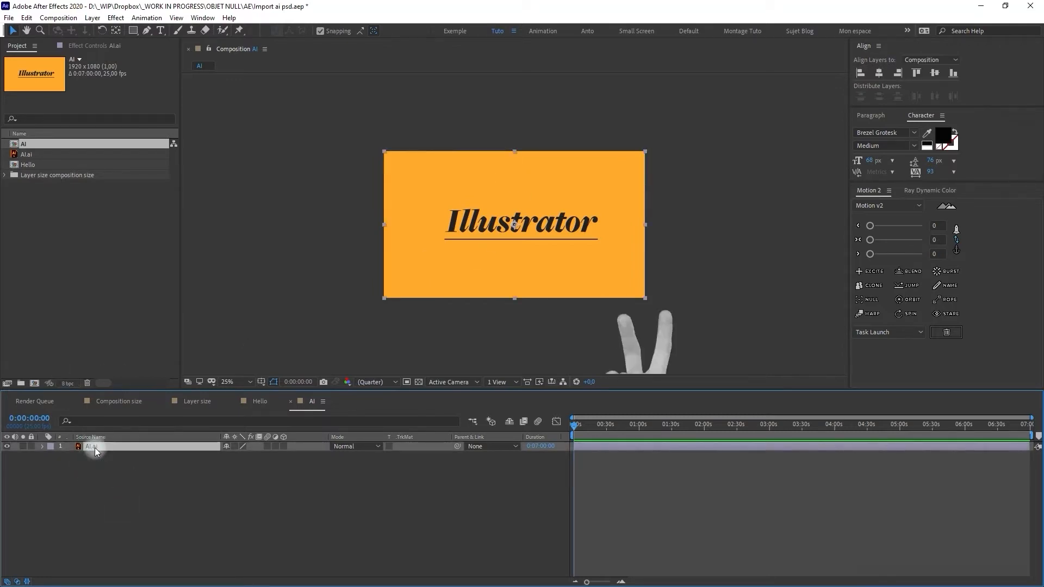
right_click(94, 448)
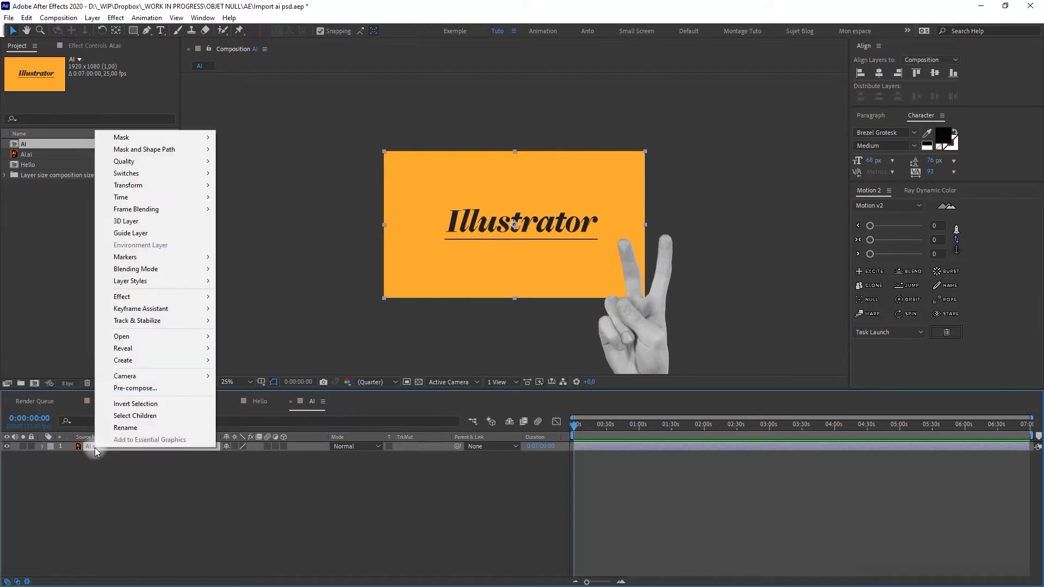
mouse_move(163, 349)
left_click(269, 348)
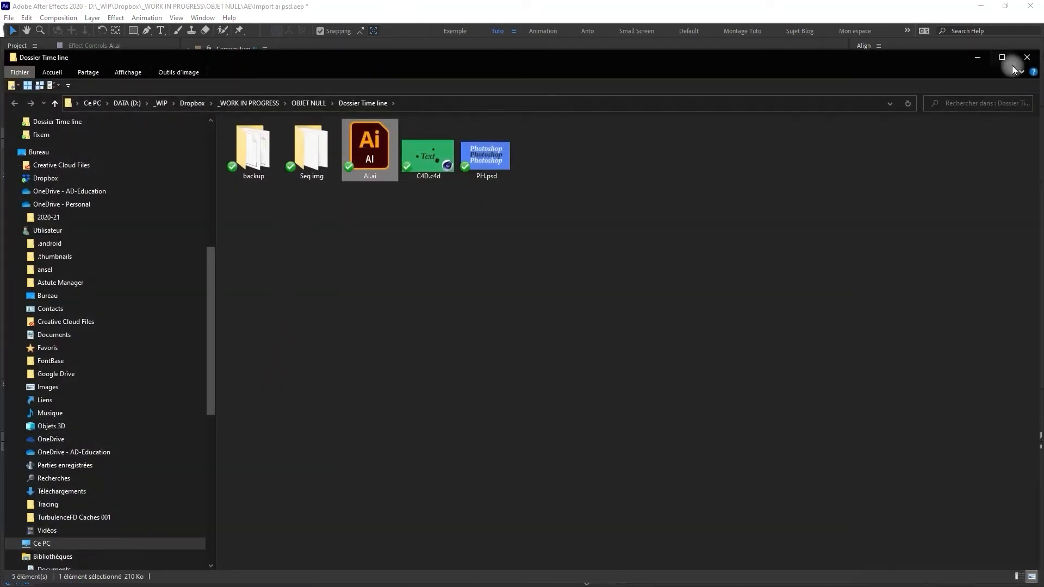
left_click(1026, 57)
left_click(597, 469)
left_click(174, 466)
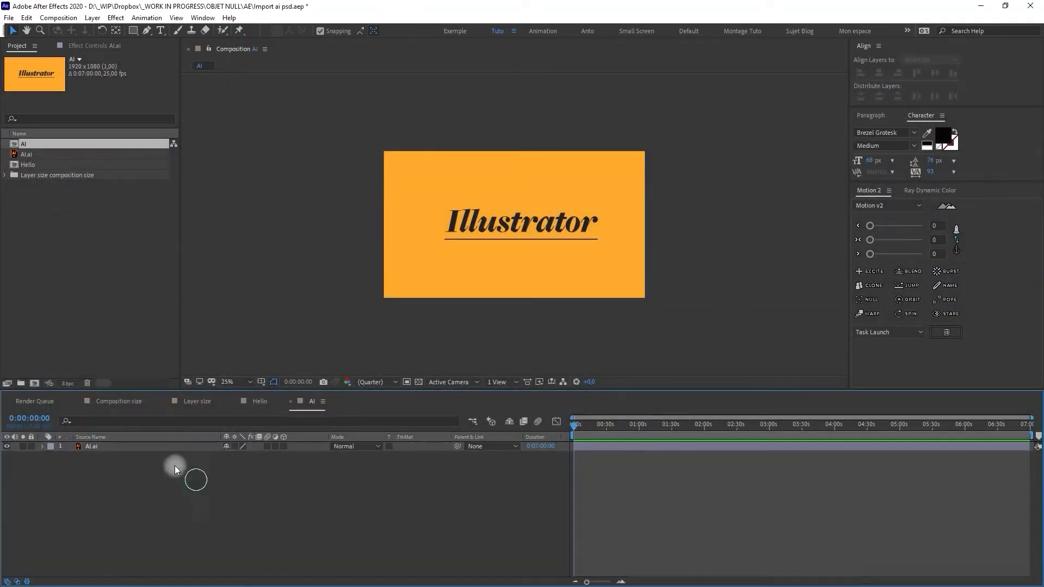
- Edit the AI.ai layer's original file in Illustrator, setting the underline's stroke colour to white (FFFFFF) and saving the document
left_click(92, 447)
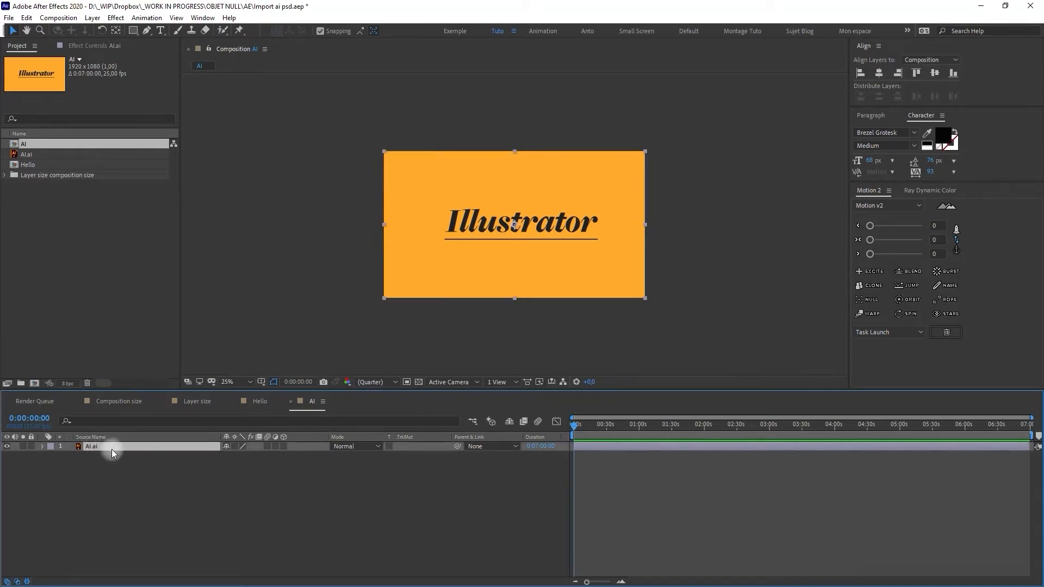
key("ctrl+e")
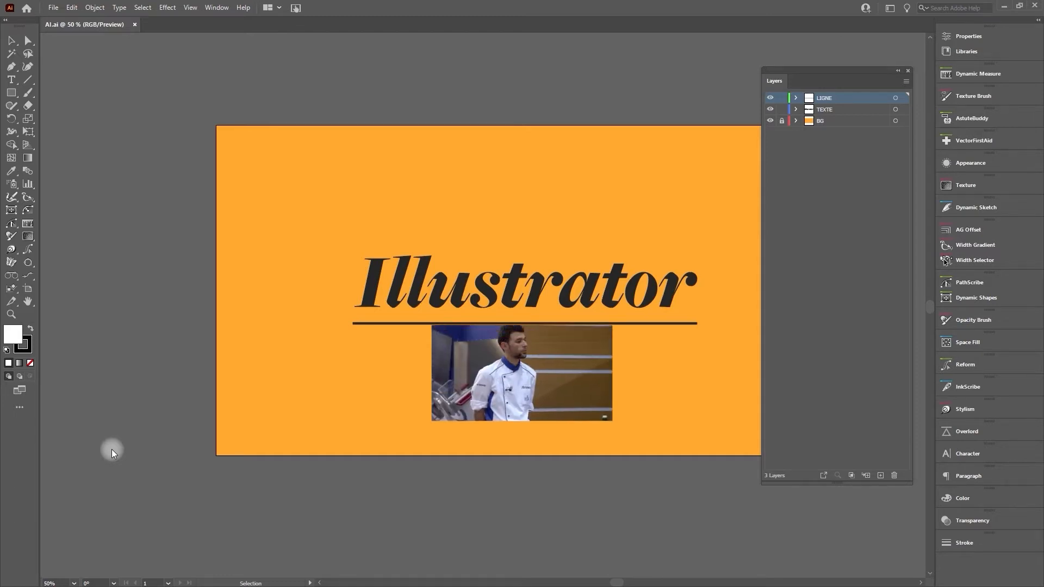
left_click(454, 324)
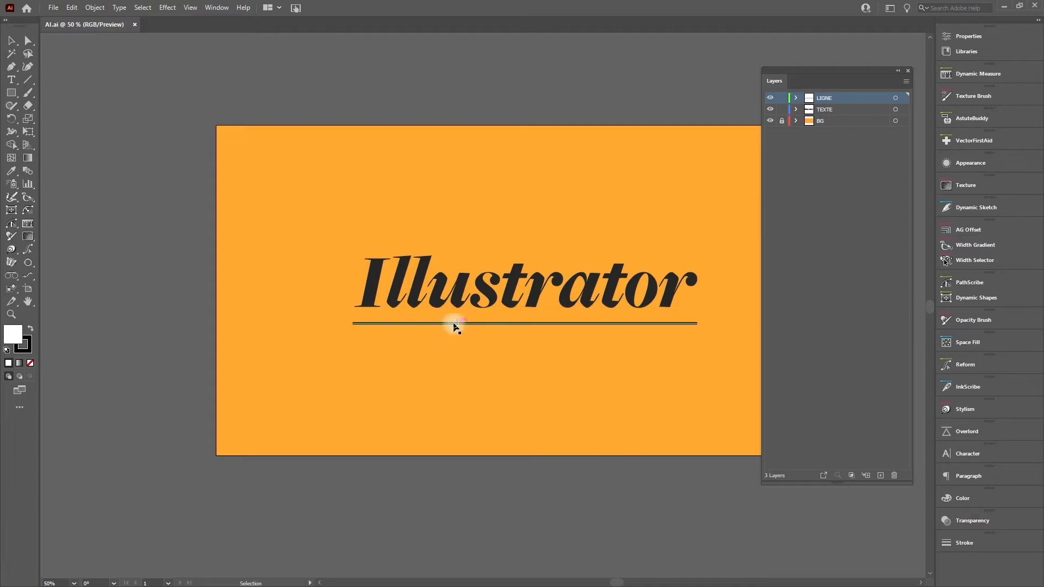
double_click(23, 345)
left_click_drag(398, 272, 378, 223)
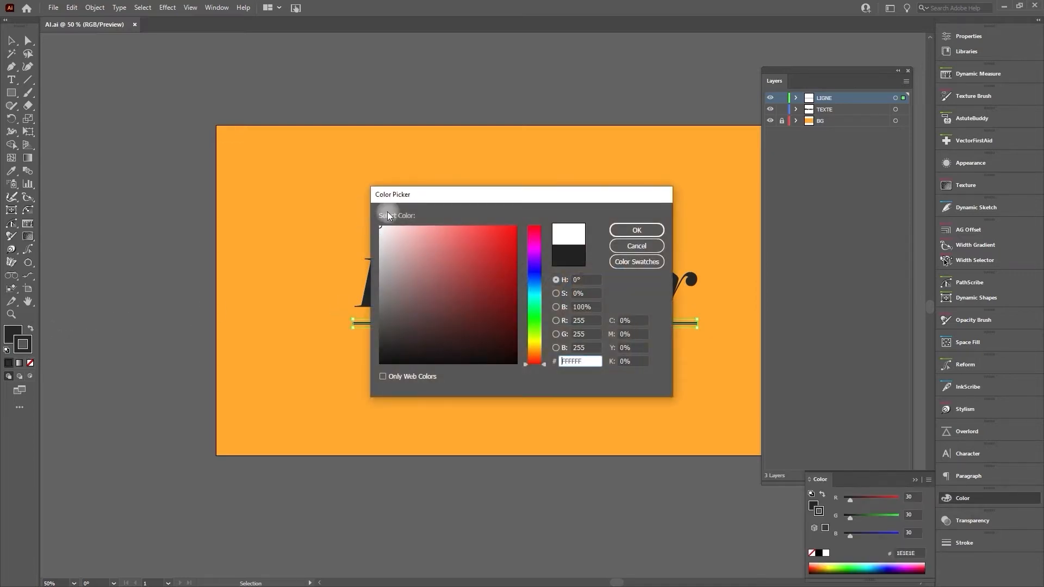
left_click(645, 233)
key("ctrl+s")
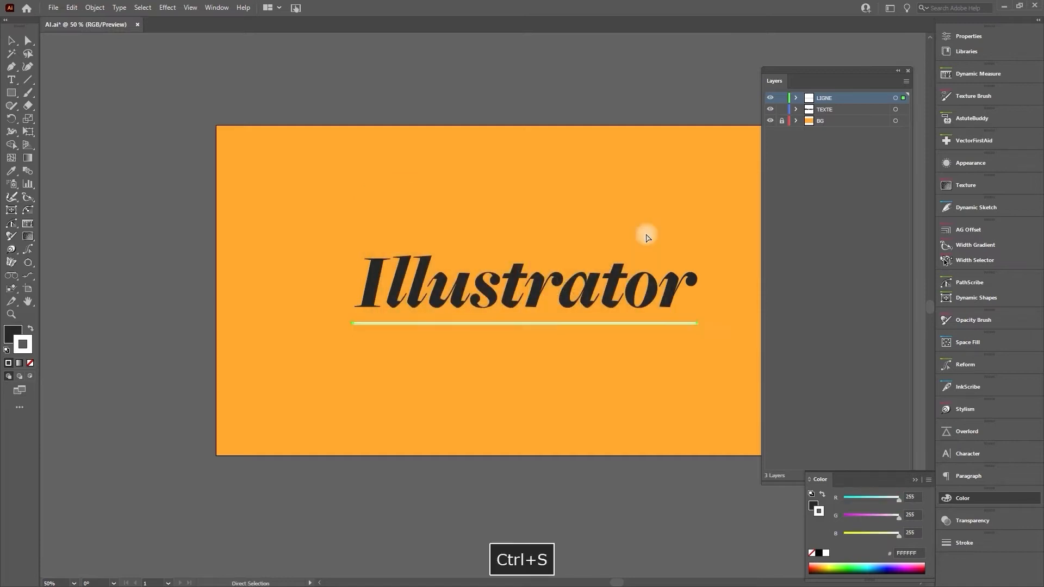
- Switch back to After Effects and reload the AI.ai footage from the project
key("alt+Tab")
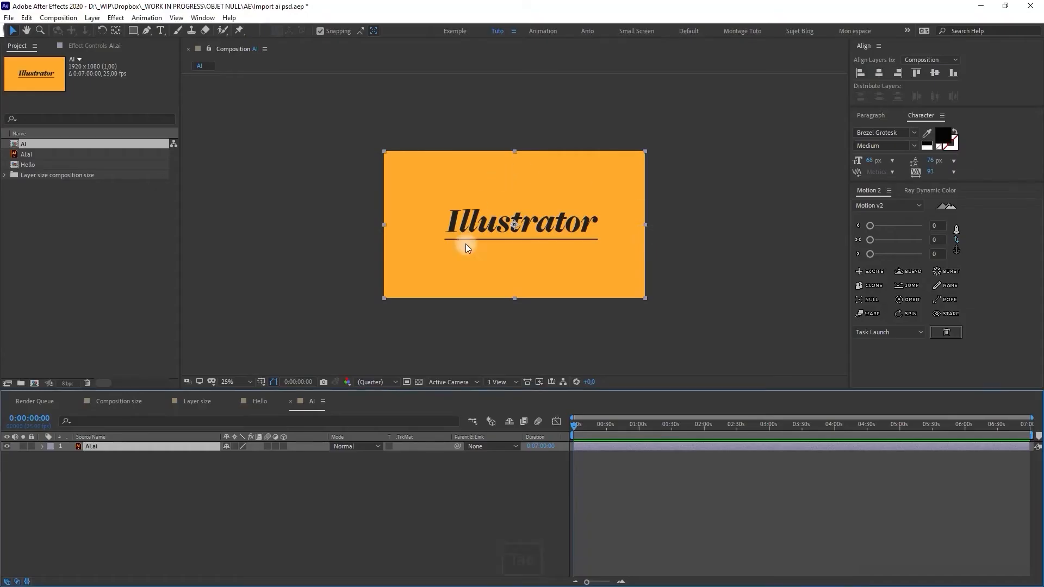
left_click(43, 156)
right_click(42, 152)
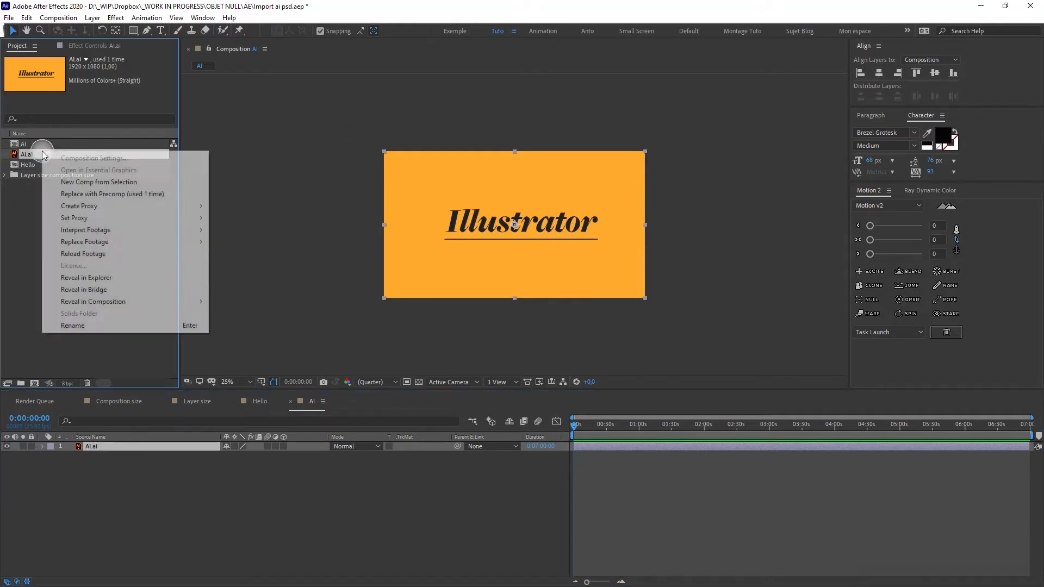
left_click(127, 259)
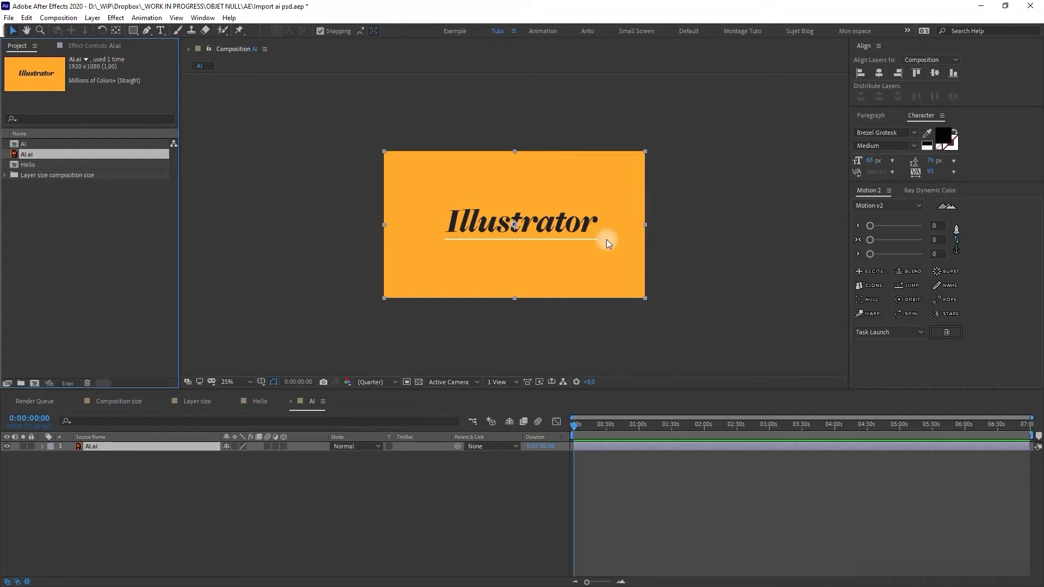
- Try to replace the AI.ai footage with the AI.ai file from the Dossier Time line folder
right_click(124, 155)
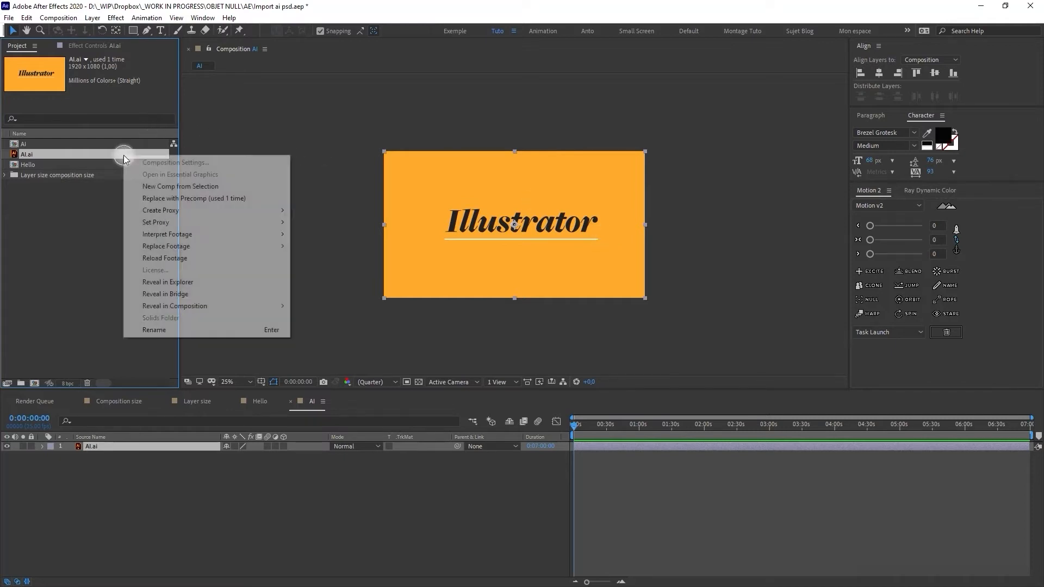
mouse_move(192, 247)
left_click(331, 250)
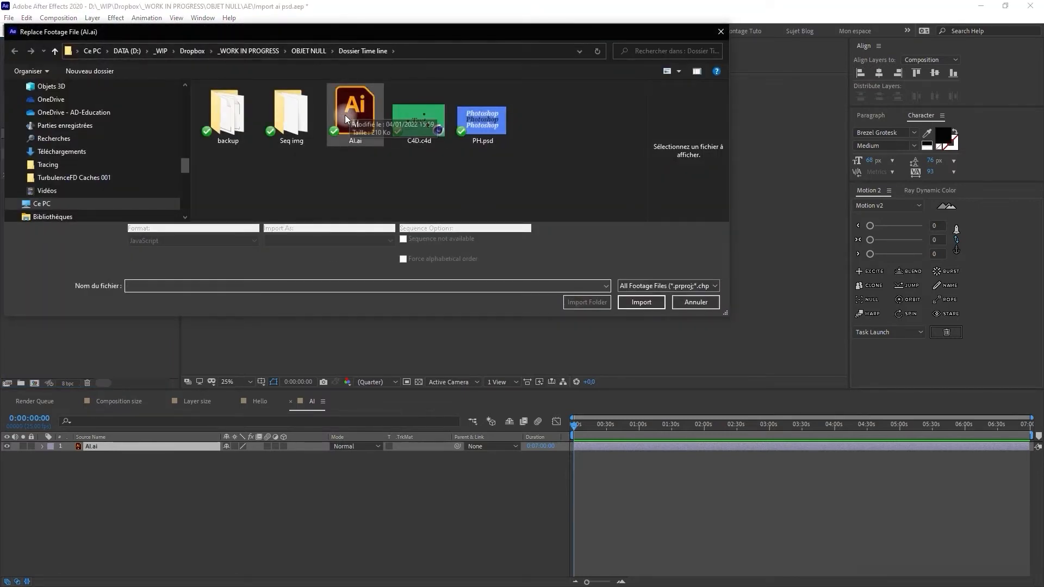
left_click(641, 304)
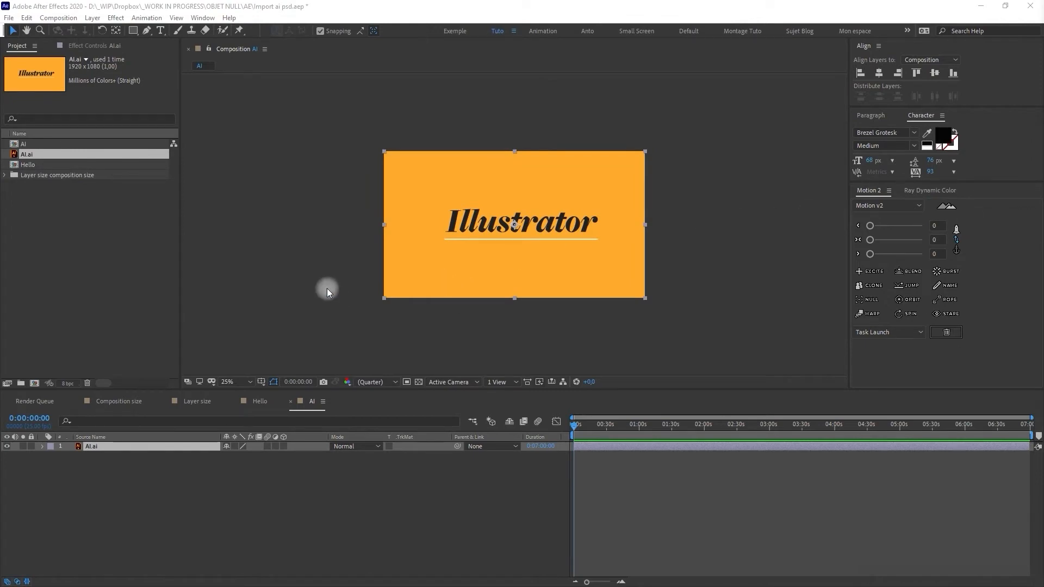
- Import only the LIGNE layer of AI.ai as footage, with footage dimensions set to Document Size
left_click(22, 263)
key("ctrl+i")
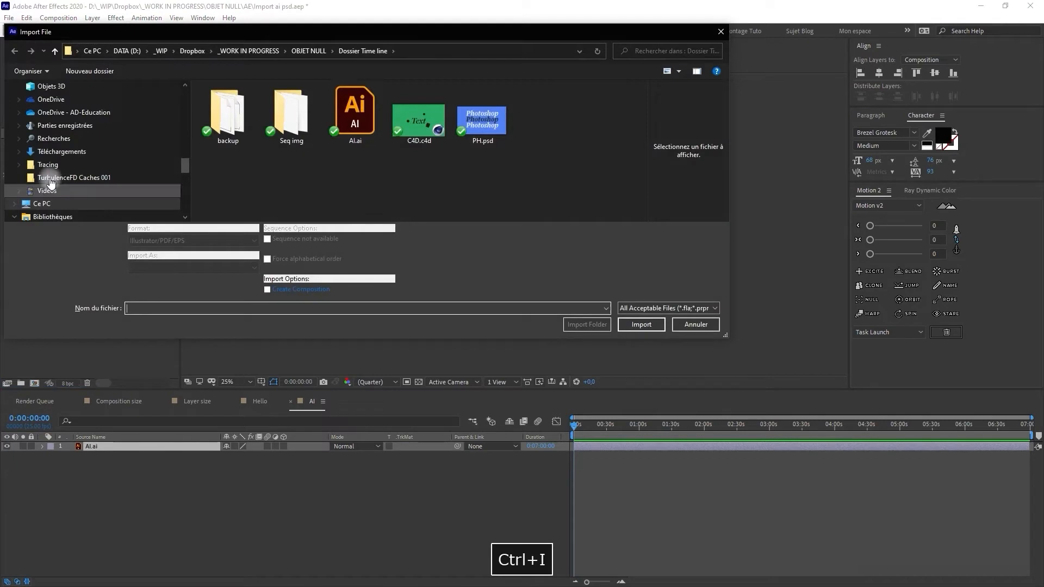
left_click(350, 112)
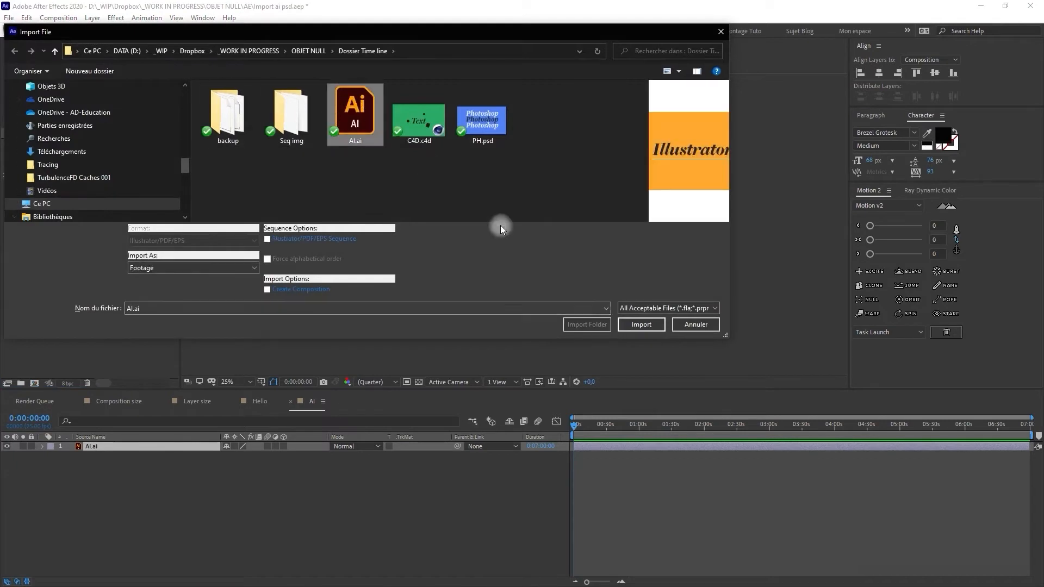
left_click(644, 326)
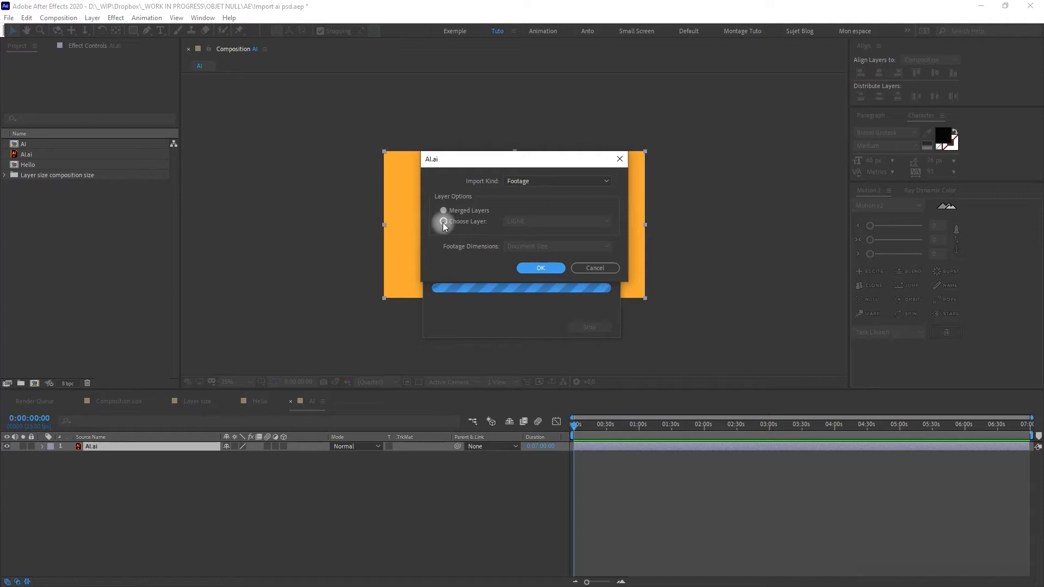
left_click(473, 224)
left_click(543, 221)
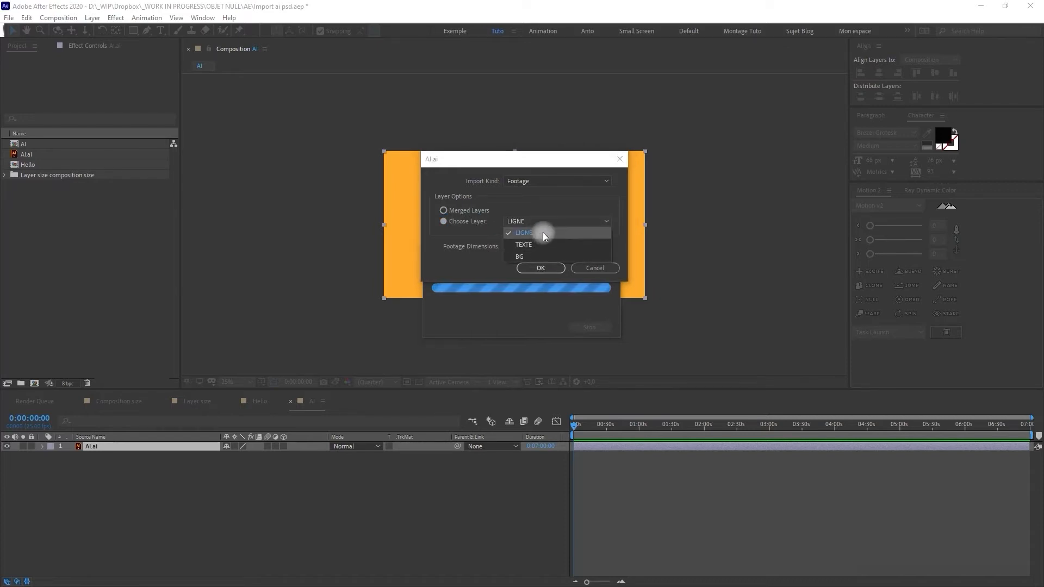
left_click(540, 236)
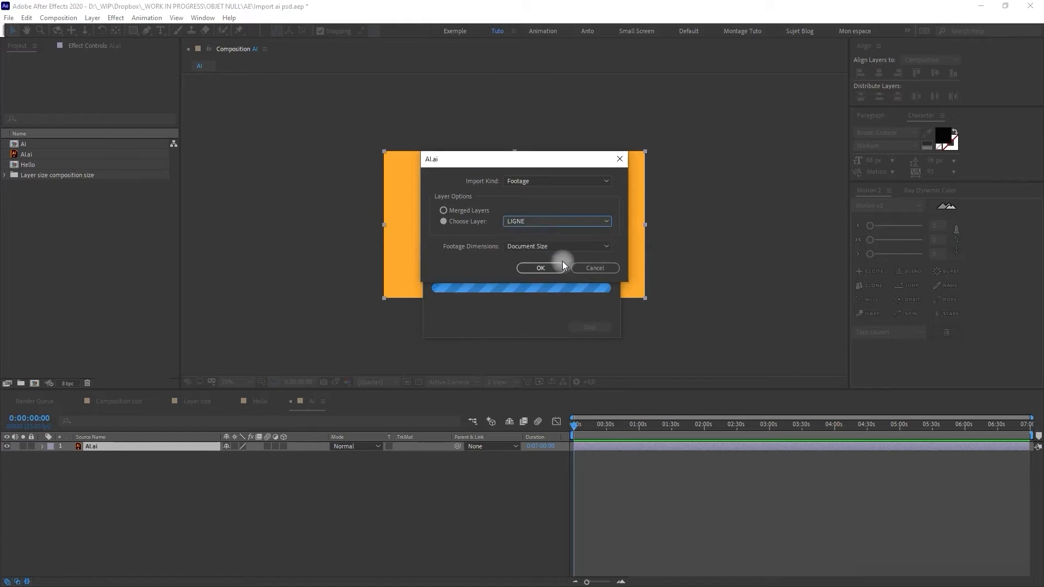
left_click(545, 267)
- Add the LIGNE/AI.ai footage to the AI composition and position its line a little below the existing underline
left_click_drag(30, 185, 511, 260)
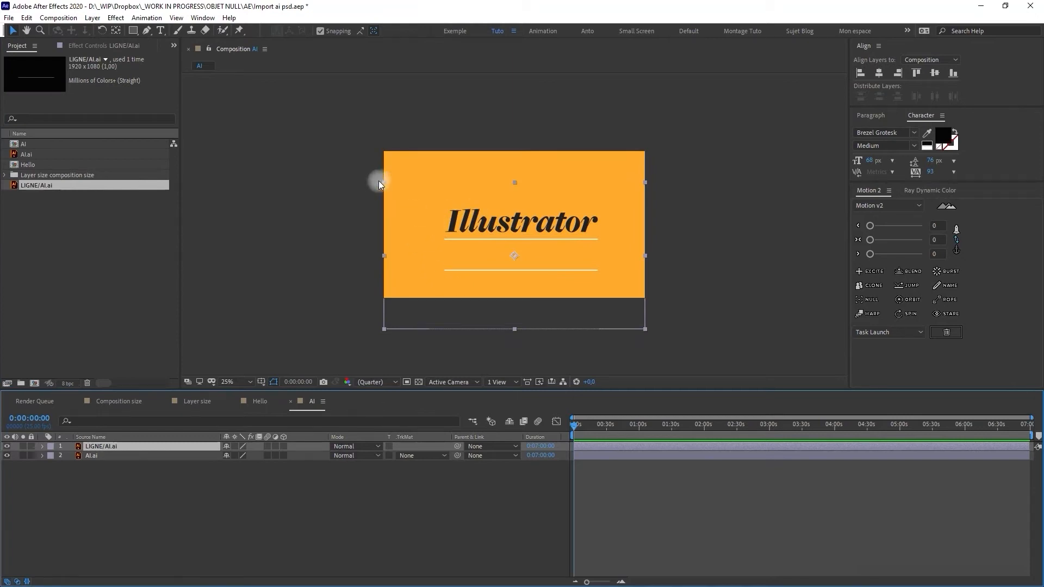
mouse_move(523, 318)
left_mouse_down()
mouse_move(557, 306)
mouse_move(595, 187)
mouse_move(648, 210)
mouse_move(554, 261)
mouse_move(541, 240)
mouse_move(601, 280)
mouse_move(545, 313)
left_mouse_up()
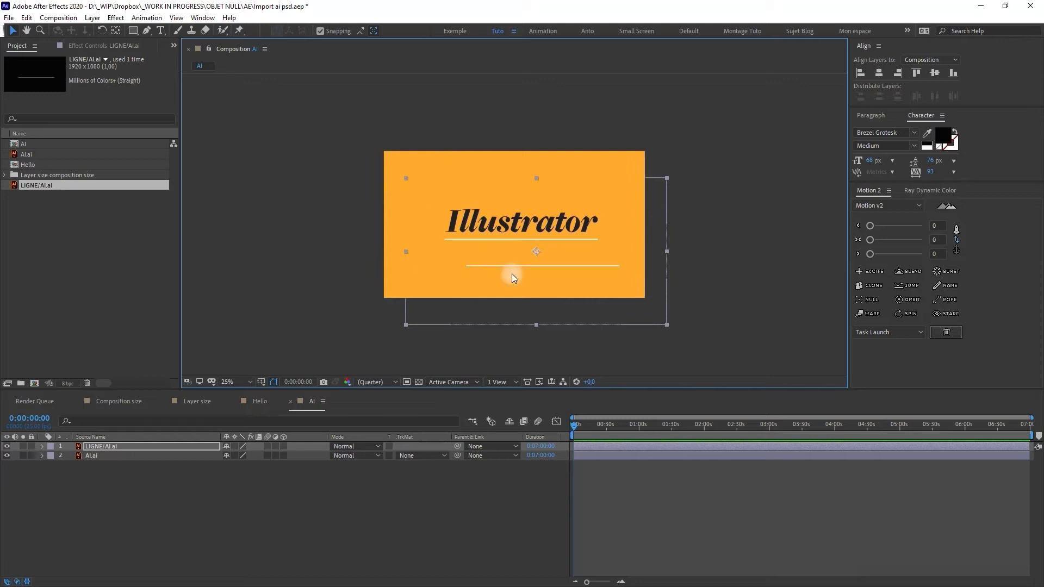
mouse_move(585, 280)
left_mouse_down()
mouse_move(575, 256)
mouse_move(573, 275)
left_mouse_up()
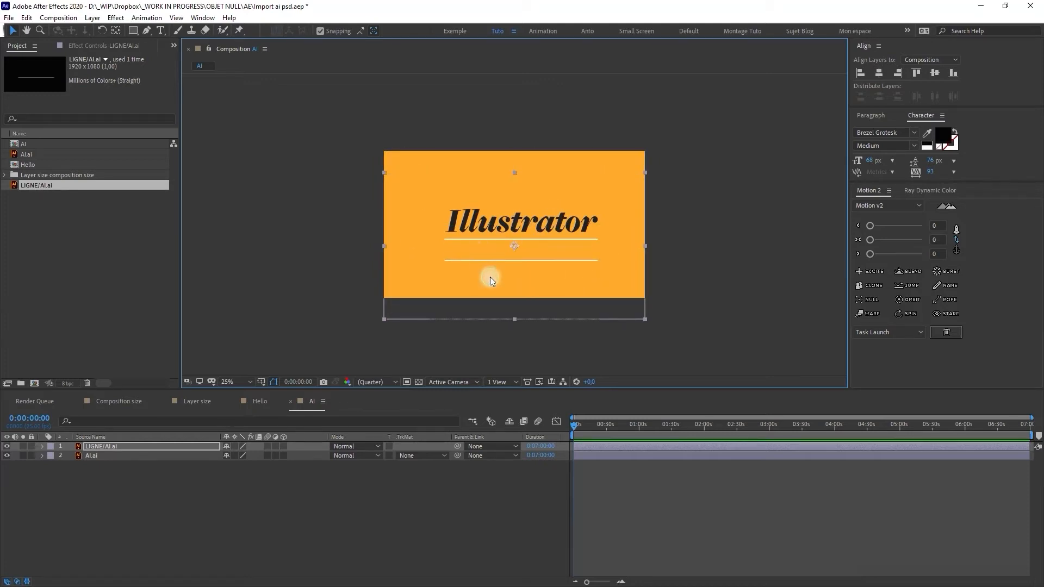
- Delete the LIGNE/AI.ai layer from the composition and its footage from the project
key("BackSpace")
left_click(67, 184)
key("BackSpace")
- Import only the LIGNE layer of AI.ai as footage, with footage dimensions set to Layer Size
left_click(70, 201)
key("ctrl+i")
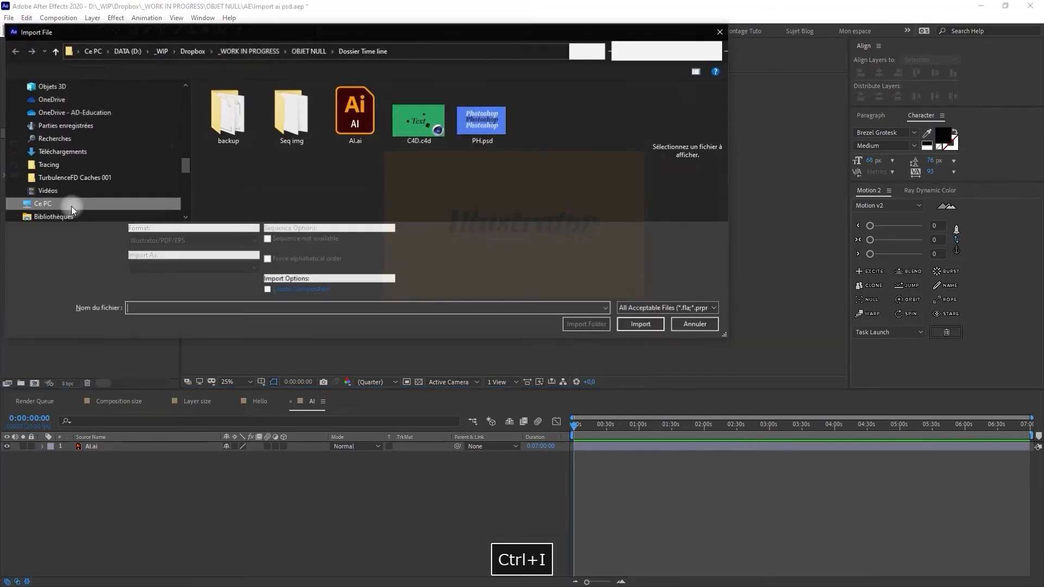
left_click(355, 110)
left_click(651, 325)
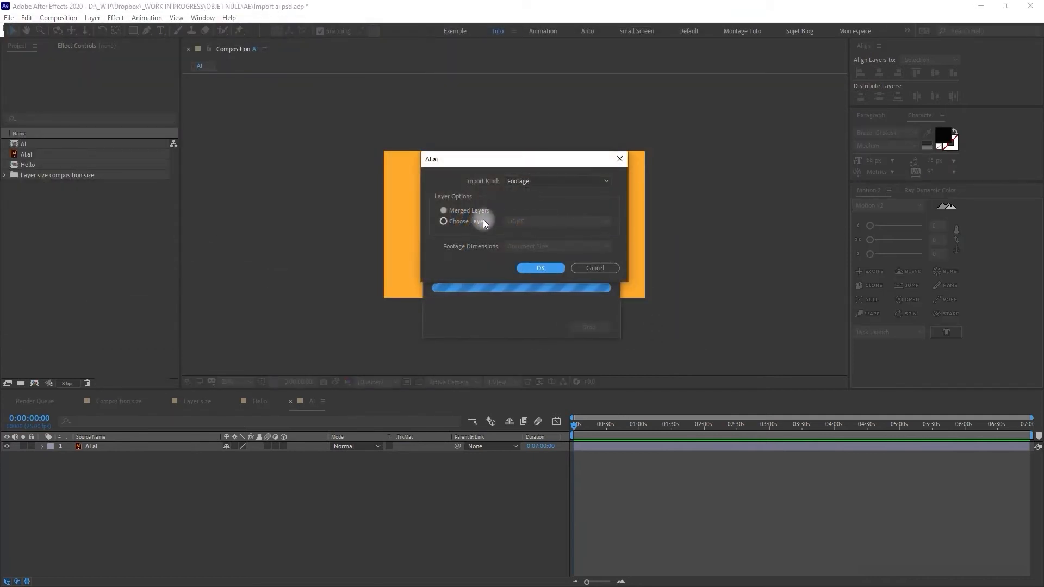
left_click(467, 221)
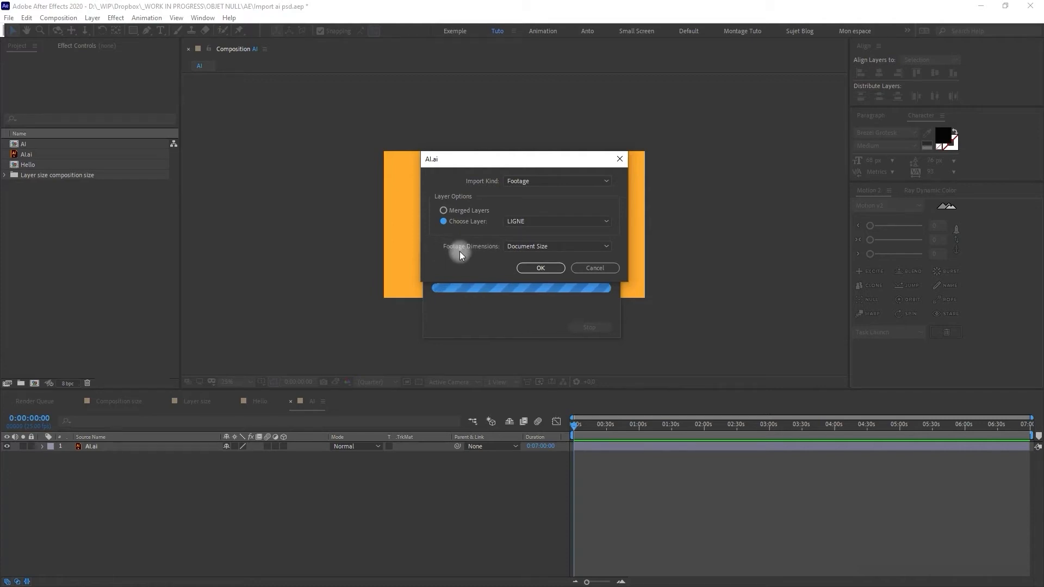
left_click(514, 246)
left_click(539, 259)
left_click(549, 266)
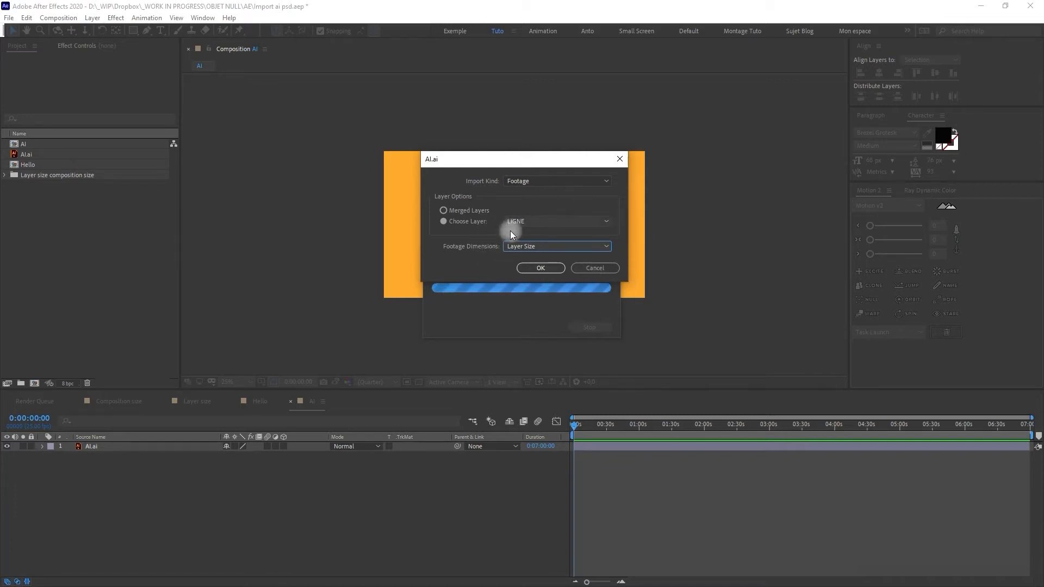
left_click(535, 269)
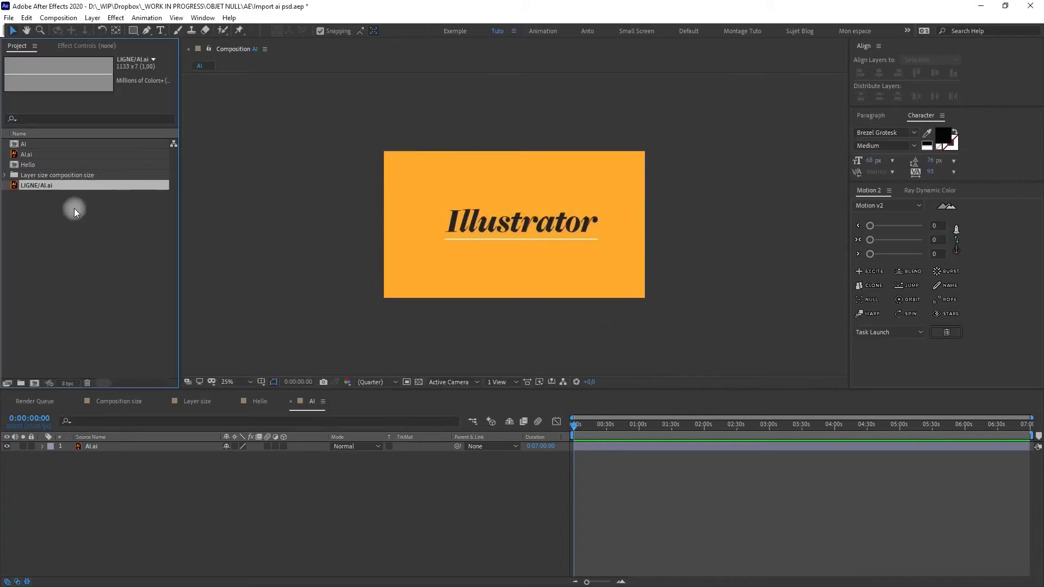
- Place the LIGNE/AI.ai footage just below the existing underline in the AI composition and try rotating it to about -57°
left_click_drag(35, 186, 524, 250)
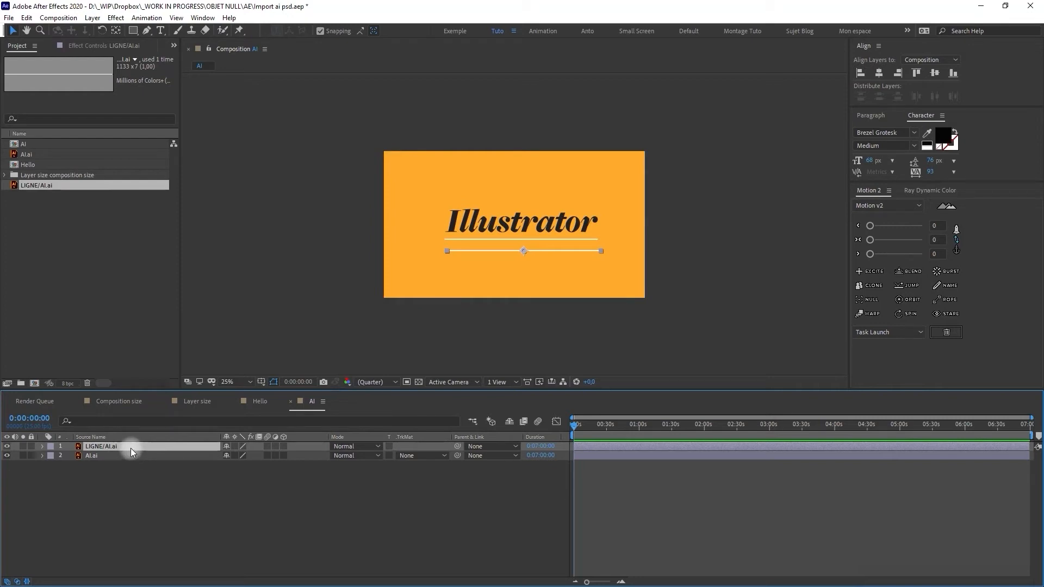
key("r")
left_click_drag(235, 455, 211, 460)
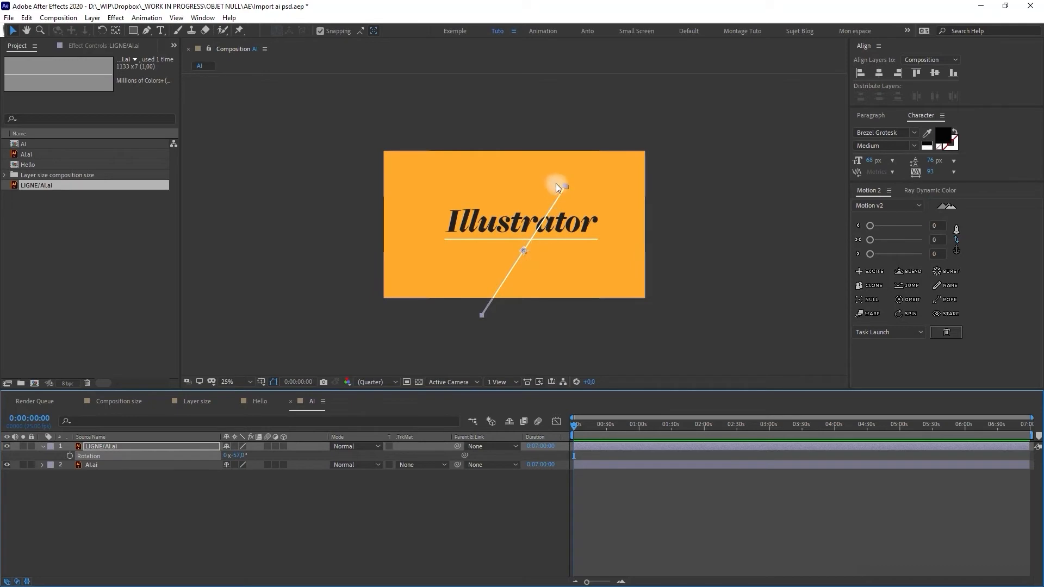
key("ctrl+z")
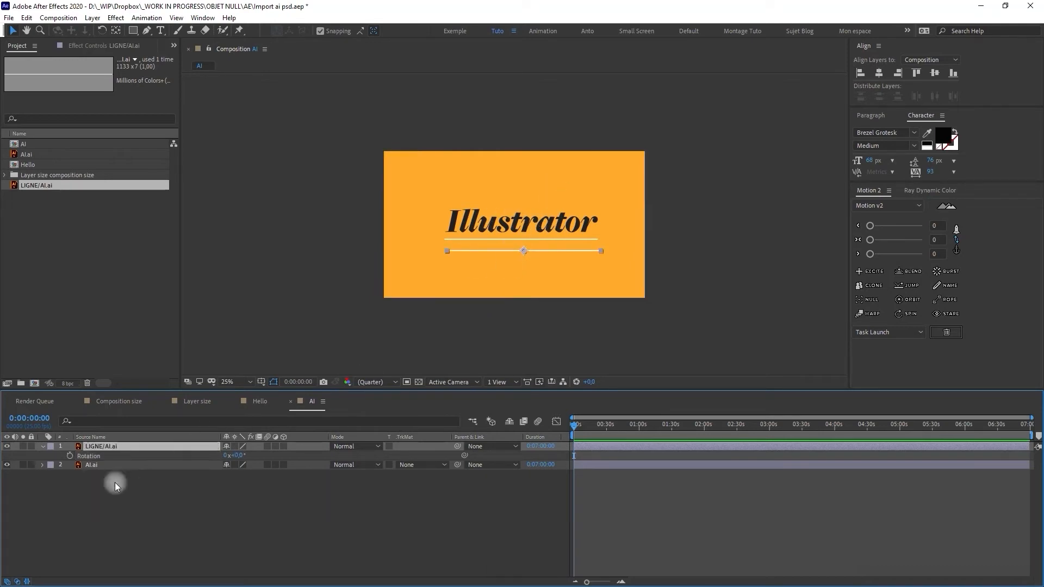
- Enable Scale keyframing on the LIGNE/AI.ai layer and try stretching the line horizontally to about 128%
key("s")
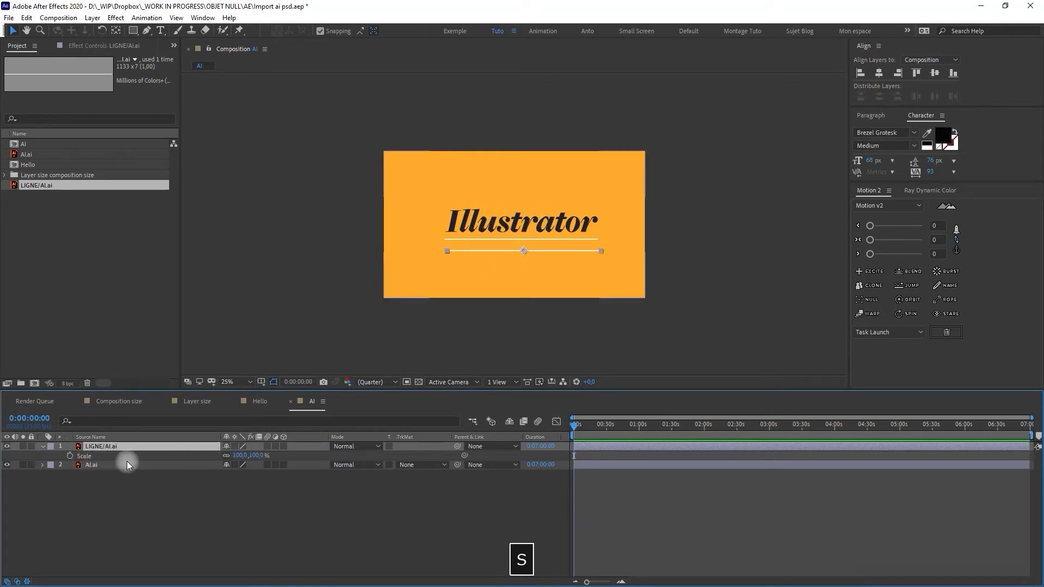
left_click(68, 454)
left_click(69, 457)
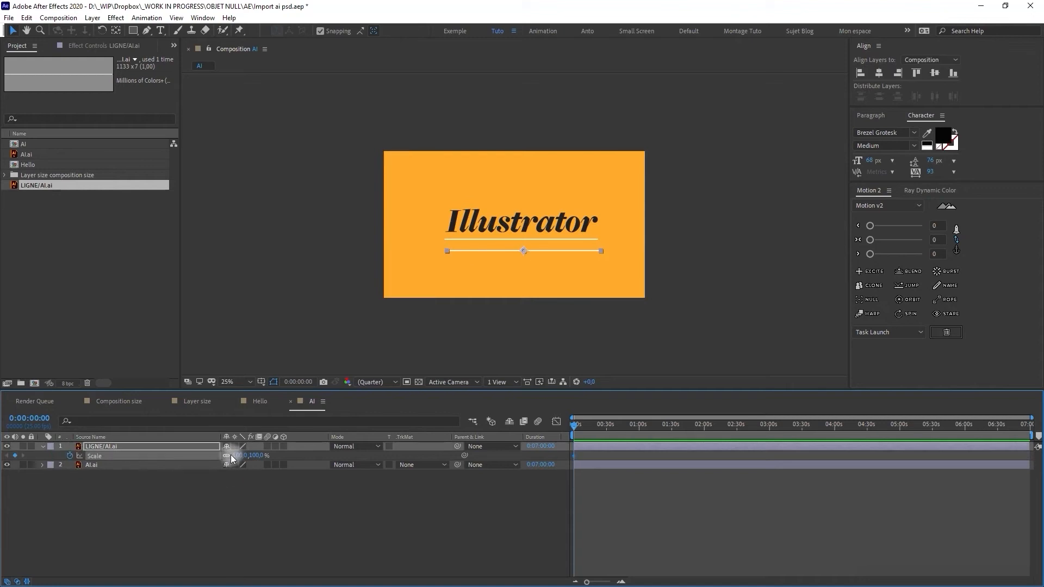
mouse_move(233, 457)
left_mouse_down()
mouse_move(187, 456)
mouse_move(254, 456)
left_mouse_up()
key("ctrl+z")
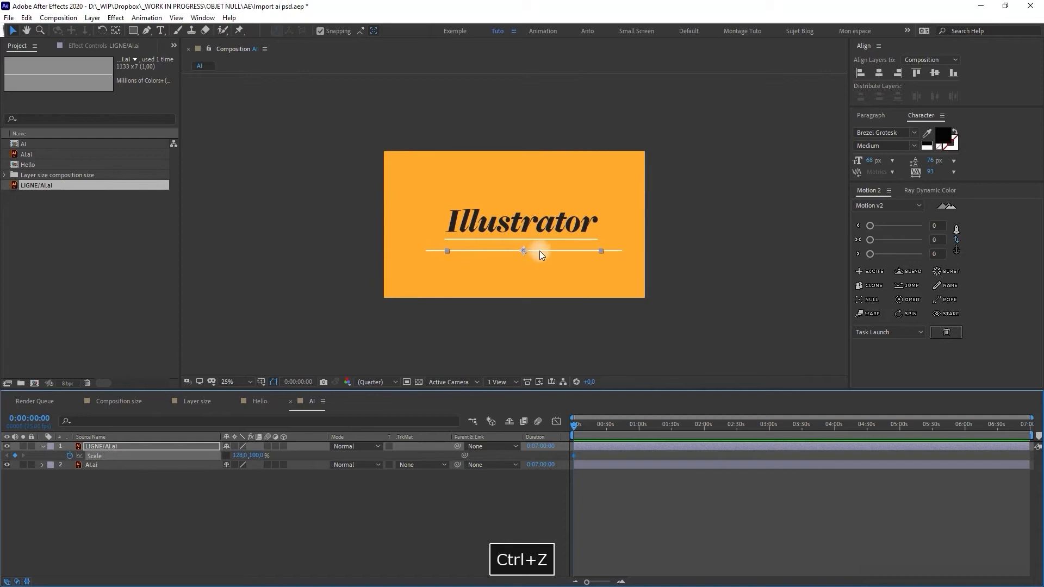
- Delete the LIGNE/AI.ai layer from the composition and remove every item from the project
left_click(116, 446)
key("BackSpace")
left_click(115, 458)
left_click(74, 268)
left_click(50, 184)
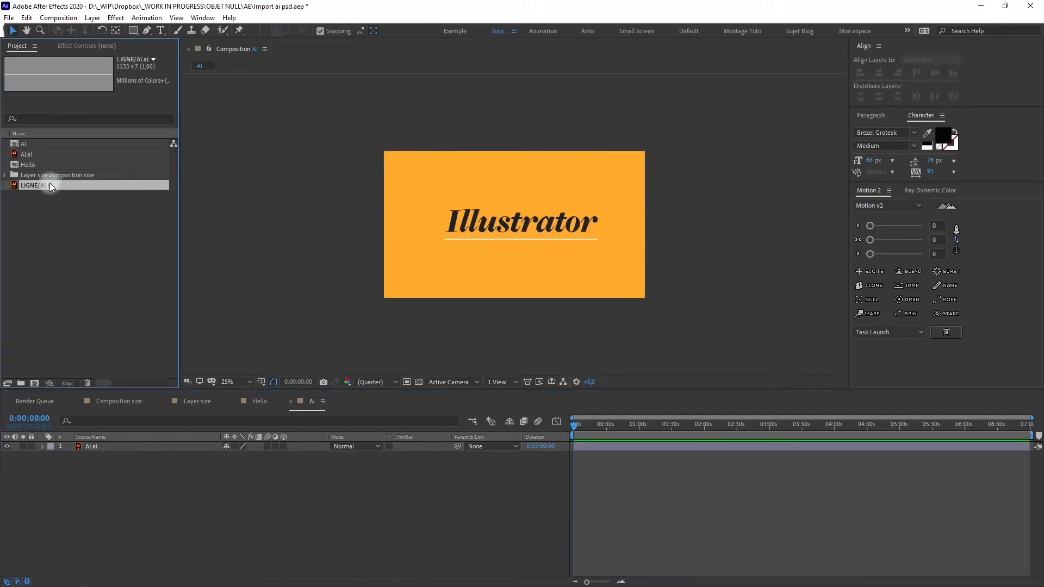
left_click(46, 143, "shift")
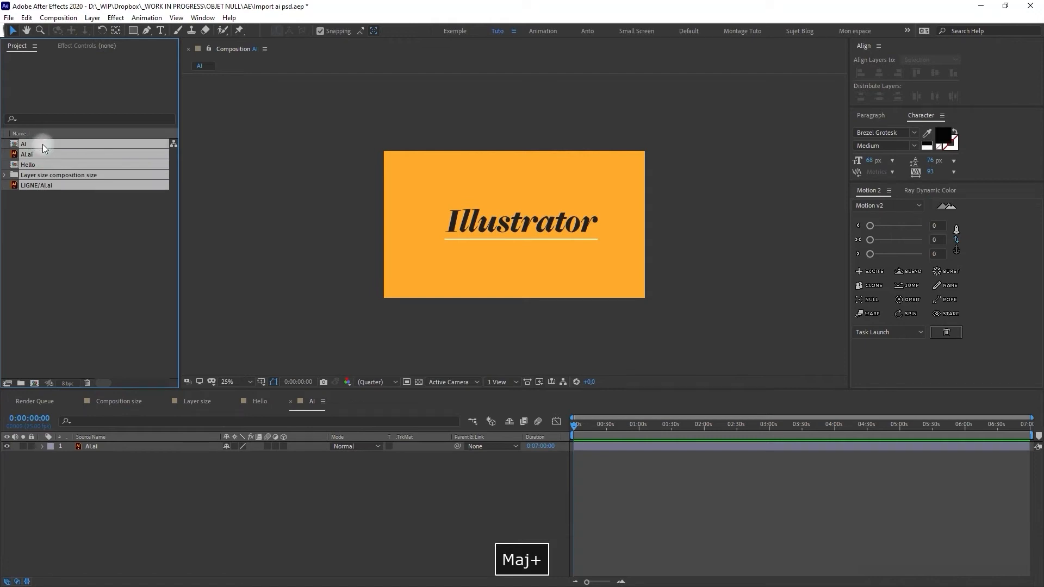
key("BackSpace")
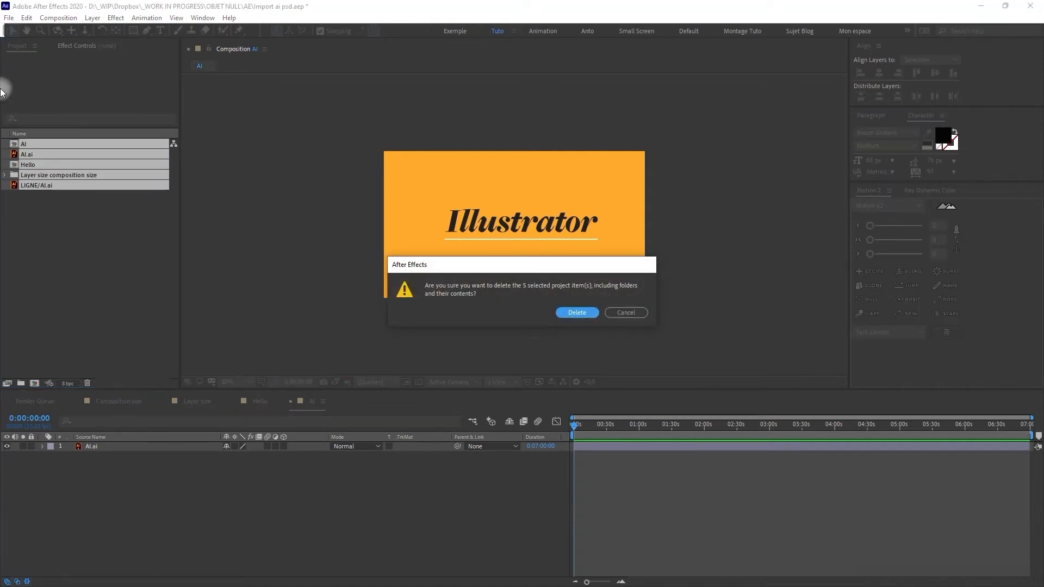
key("BackSpace")
key("Return")
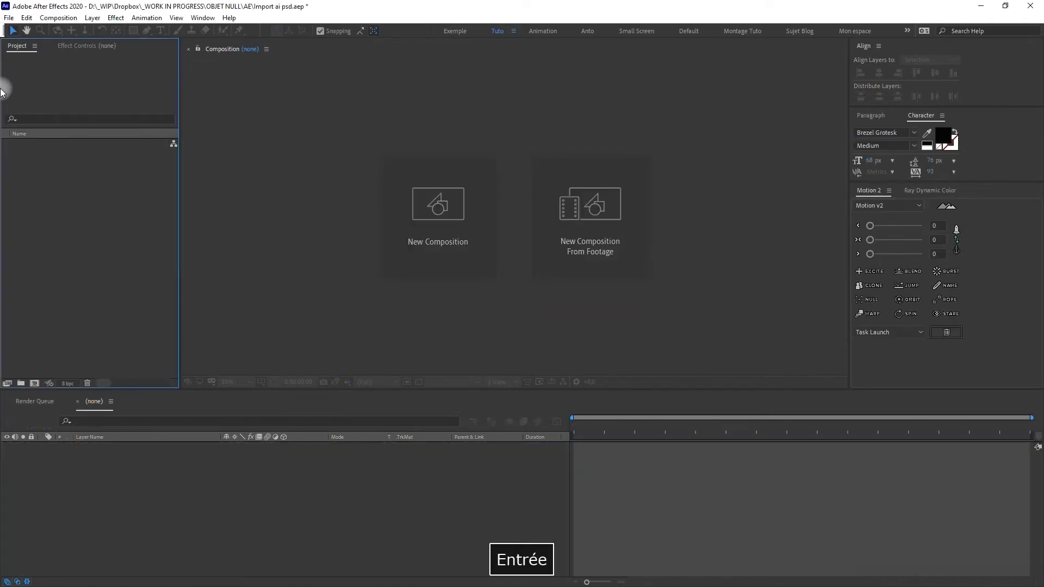
- Import AI.ai as a Composition, with footage dimensions set to Layer Size
key("ctrl+i")
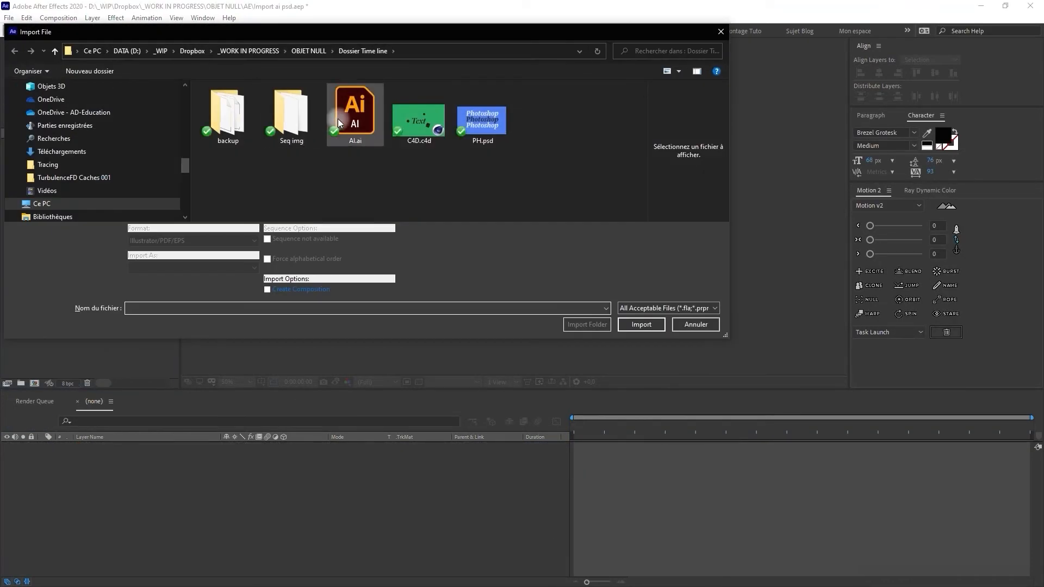
left_click(348, 117)
left_click(629, 326)
left_click(523, 181)
left_click(545, 205)
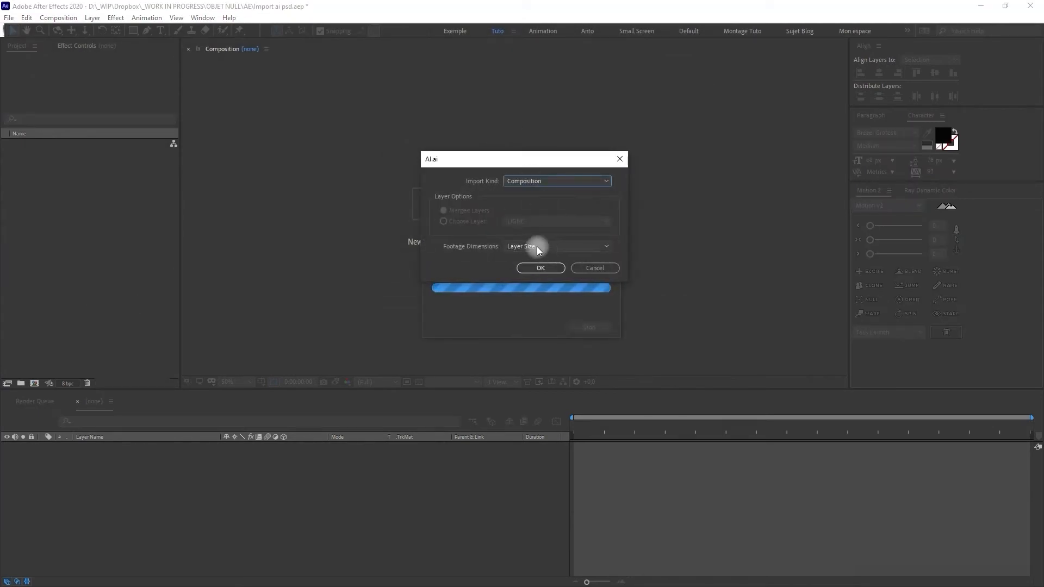
left_click(540, 245)
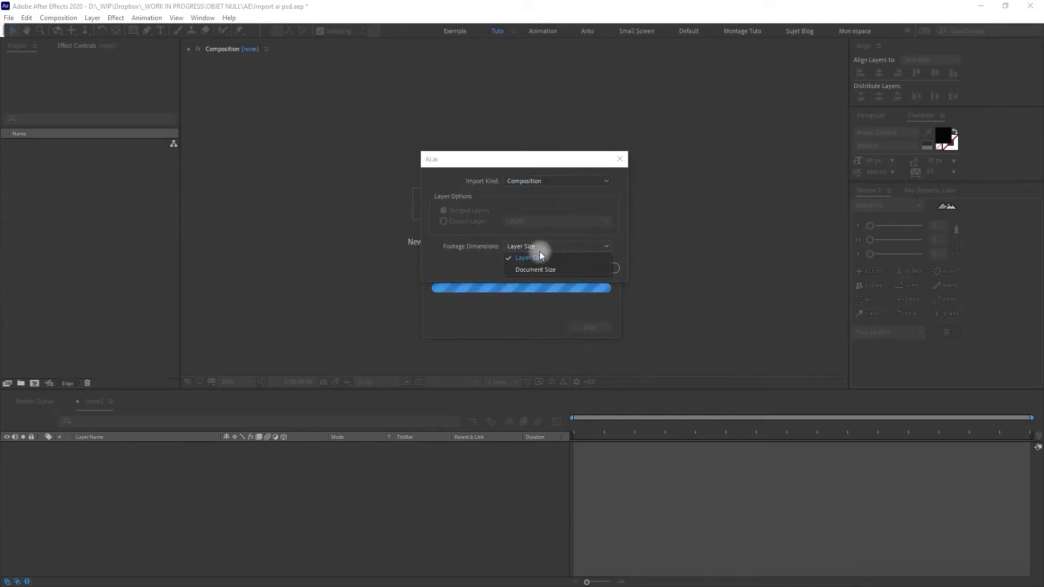
left_click(540, 259)
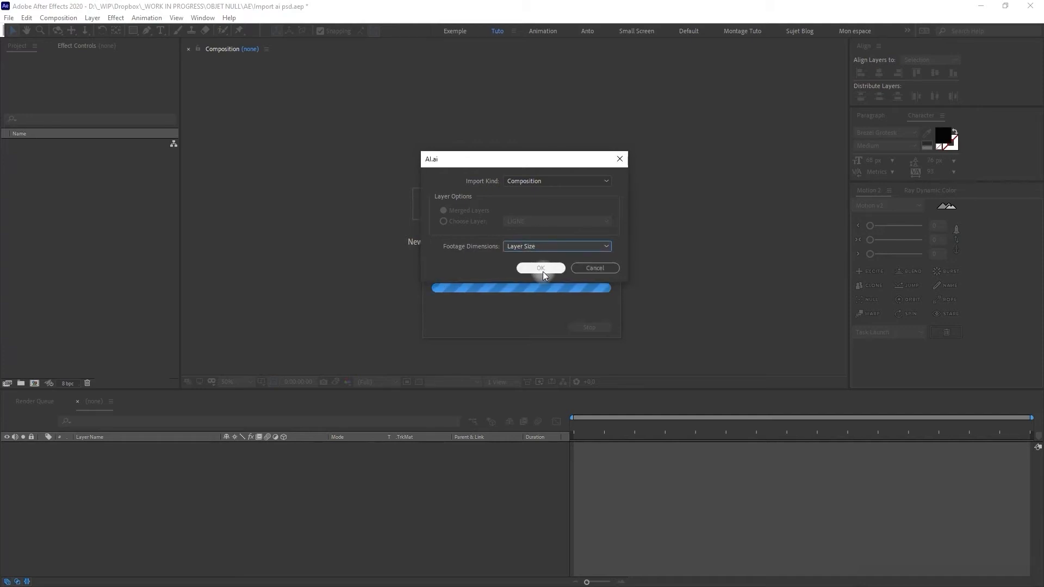
left_click(538, 267)
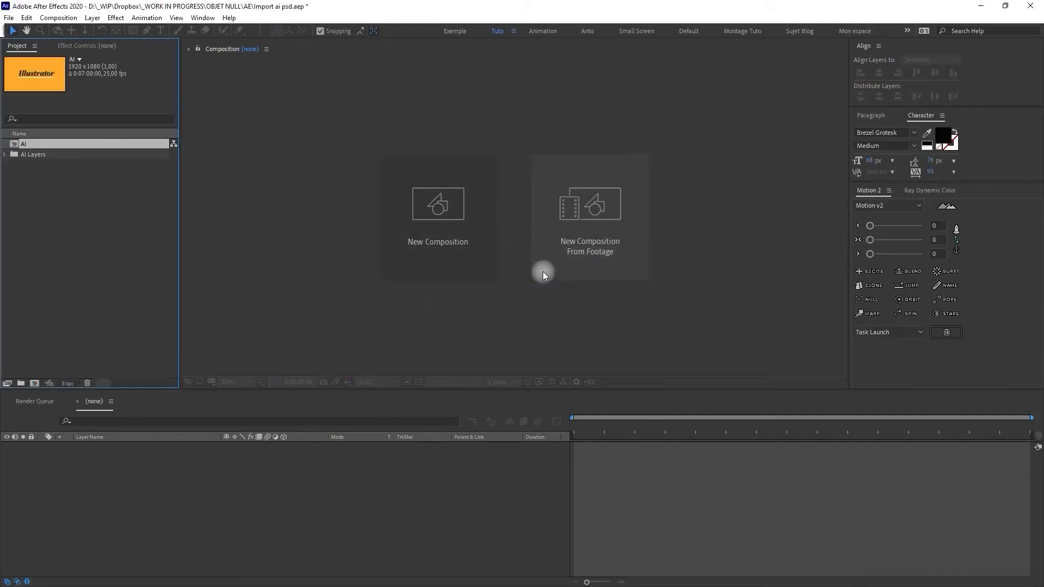
- Open the imported AI composition and go through its LIGNE, TEXTE and BG layers
double_click(15, 144)
left_click(99, 446)
left_click(97, 455)
left_click(95, 465)
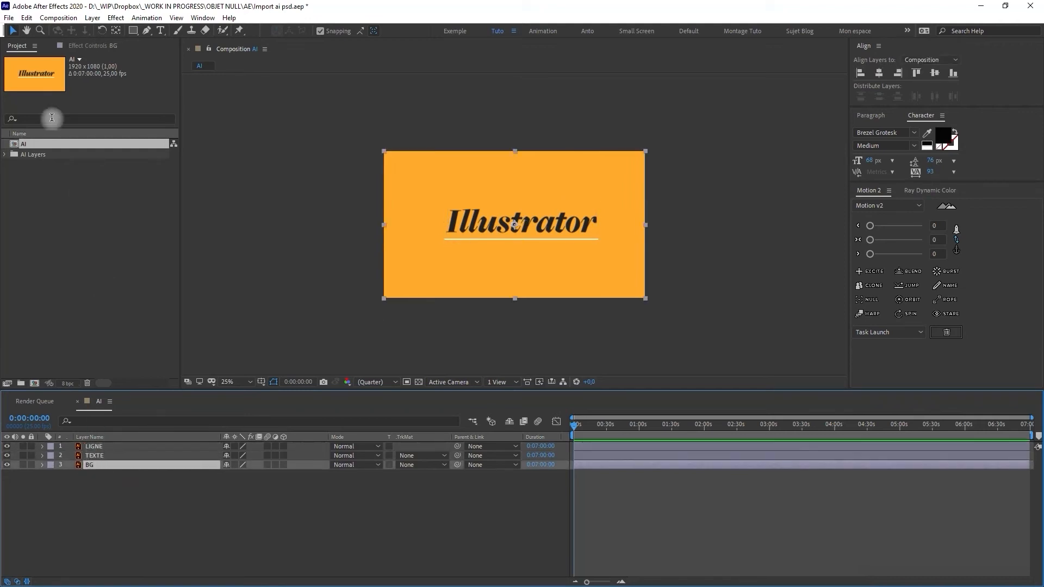
- Expand the AI Layers folder and examine the BG and LIGNE footage and the LIGNE layer's extent in the composition
left_click(44, 155)
left_click(5, 154)
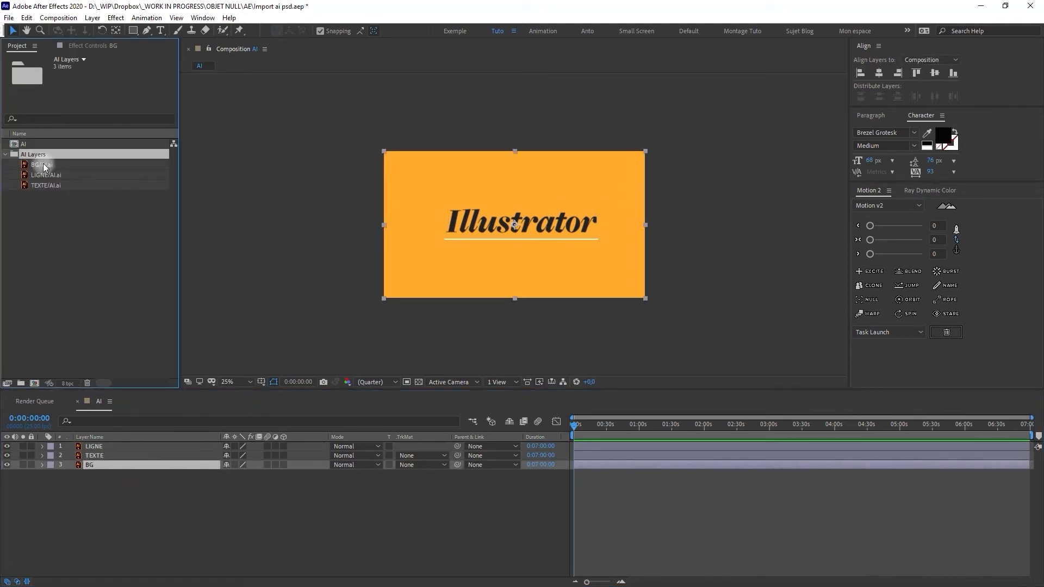
left_click(43, 165)
left_click(42, 175)
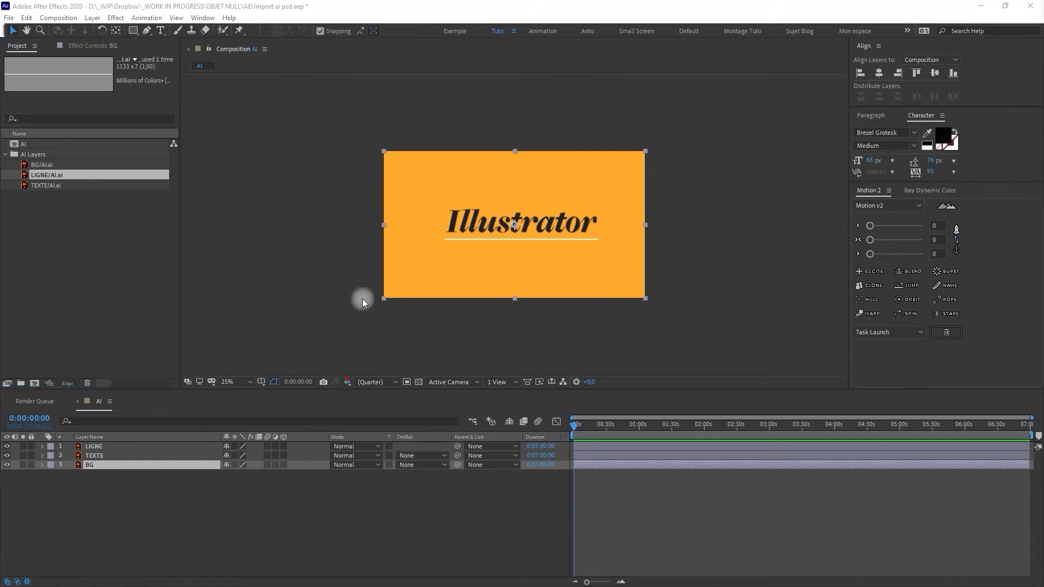
left_click(112, 491)
left_click(119, 447)
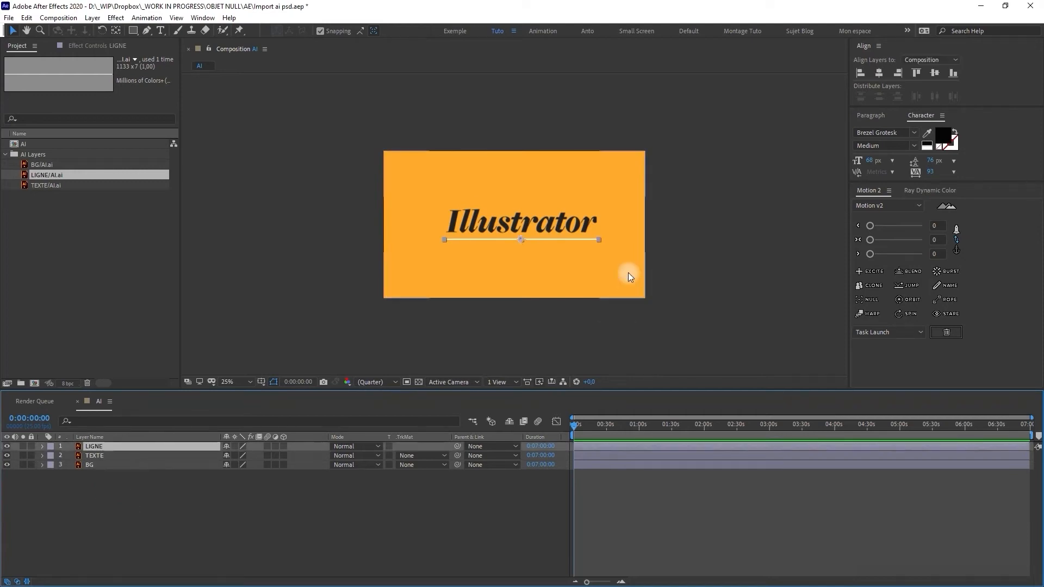
scroll(628, 272, "up", 2)
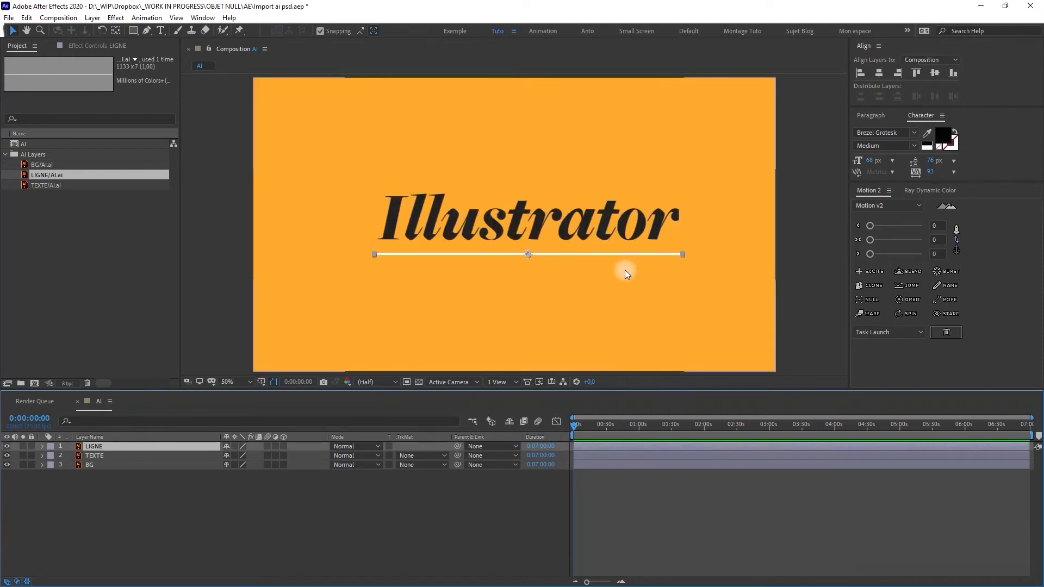
scroll(625, 269, "down", 2)
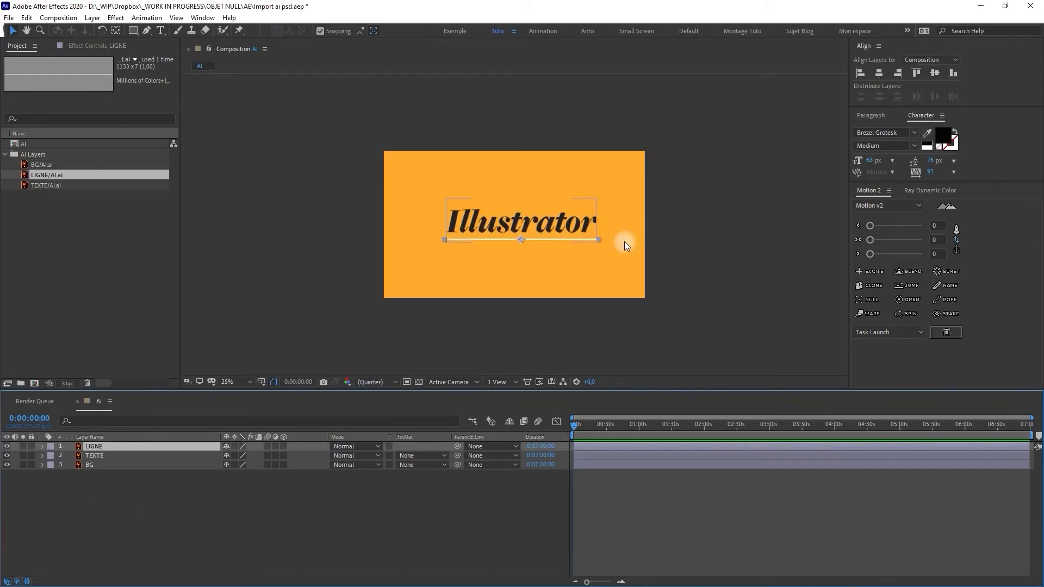
- Reveal the TEXTE layer's Scale property and enlarge the layer to about 1218%
left_click(541, 233)
key("s")
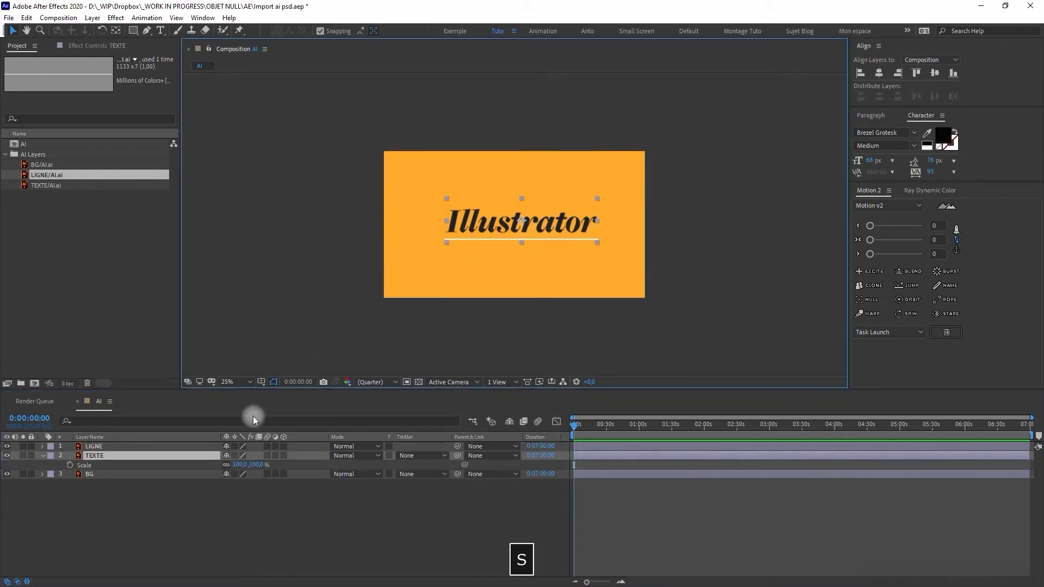
left_click(44, 455)
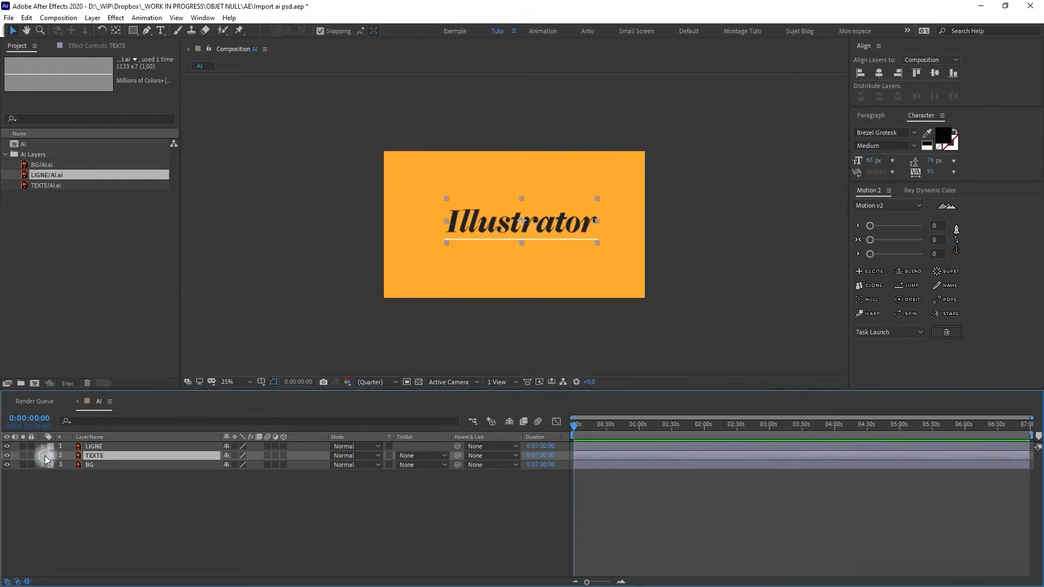
left_click(54, 465)
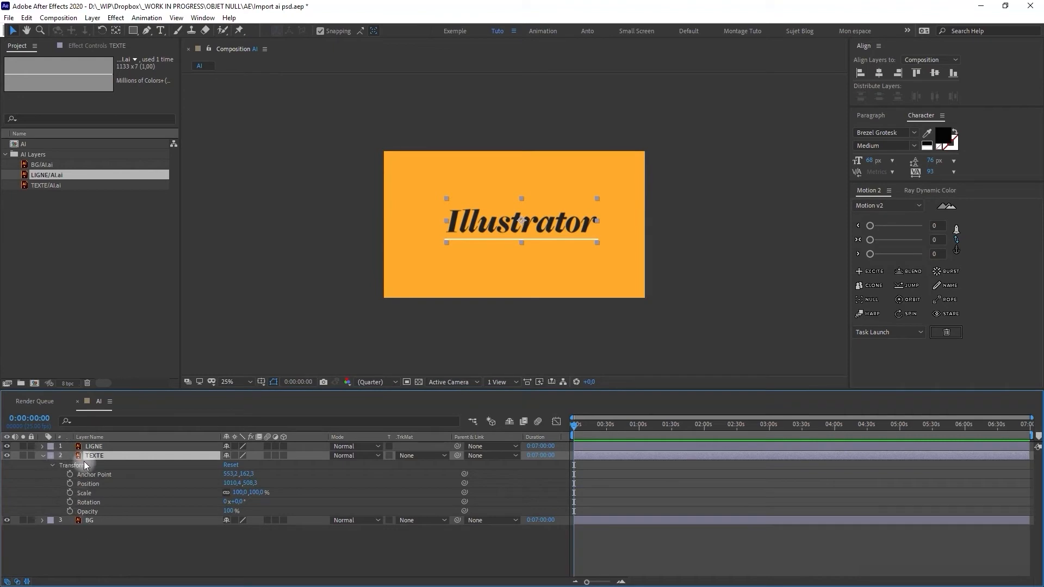
key("s")
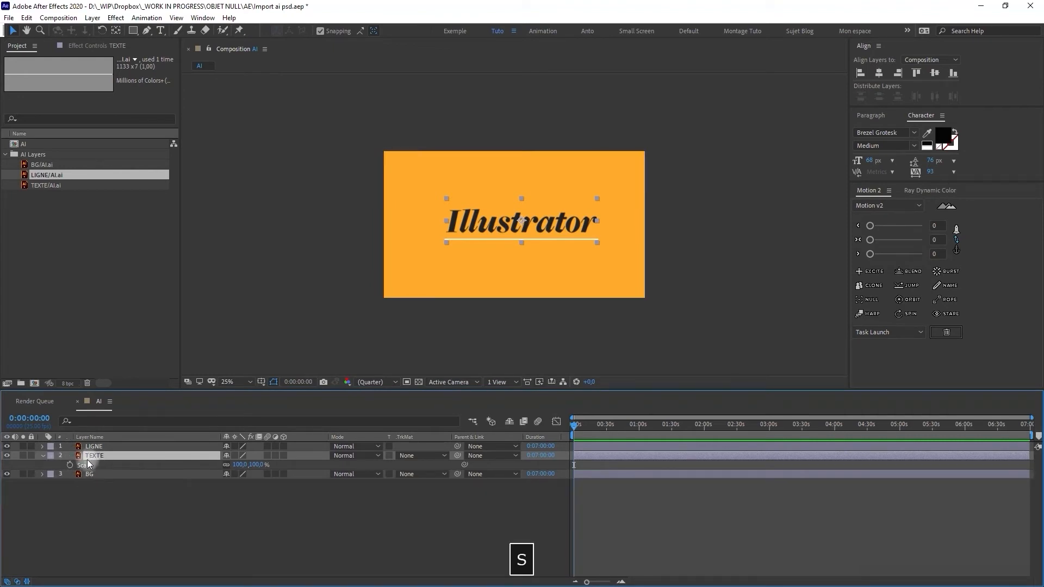
left_click_drag(241, 464, 825, 435)
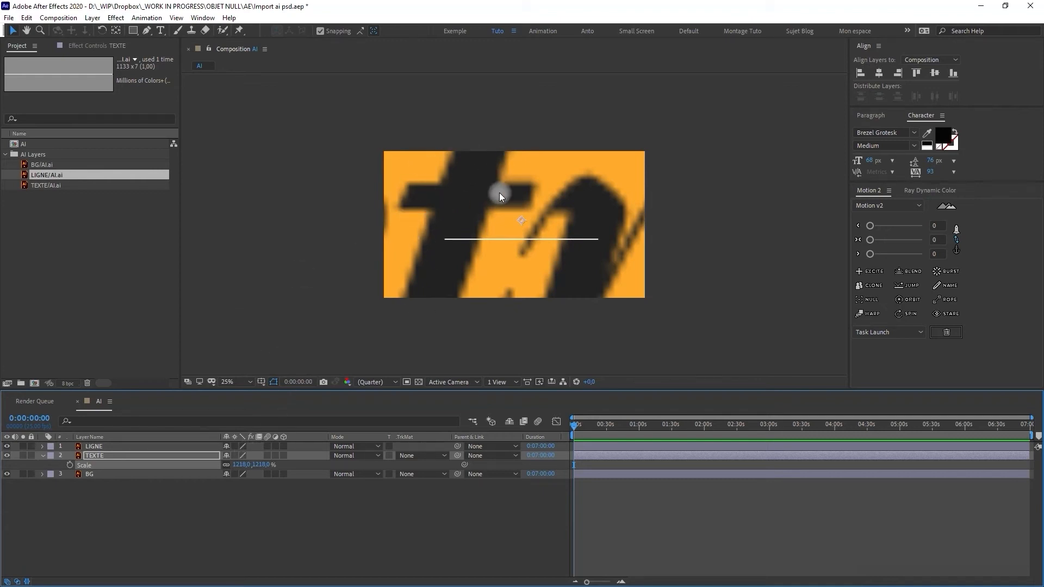
- Enable continuous rasterization for the TEXTE and LIGNE layers and reduce the TEXTE layer's scale to about 848%, checking its edges up close
left_click(237, 455)
left_click(236, 446)
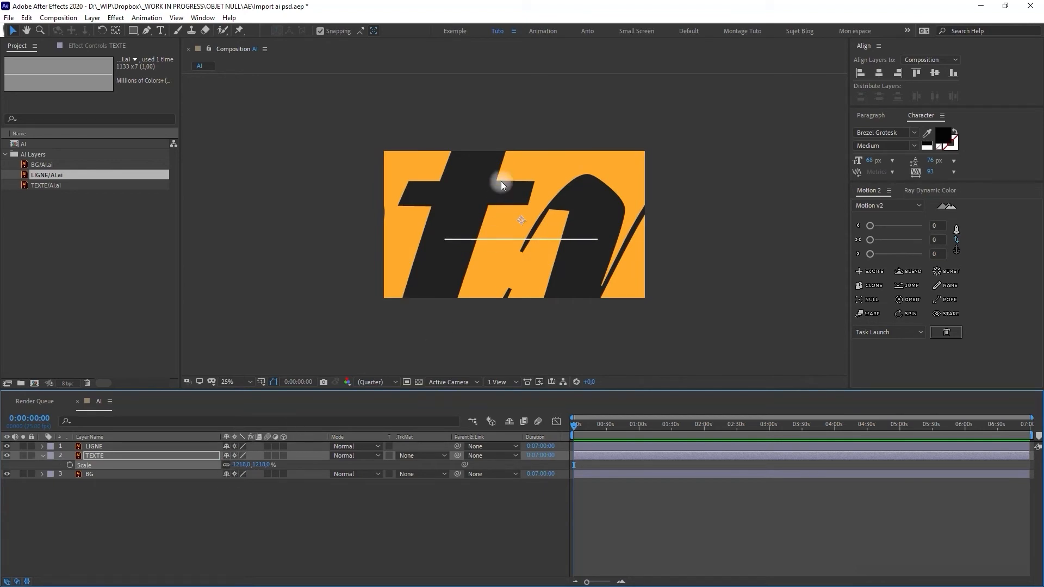
left_click_drag(242, 467, 3, 427)
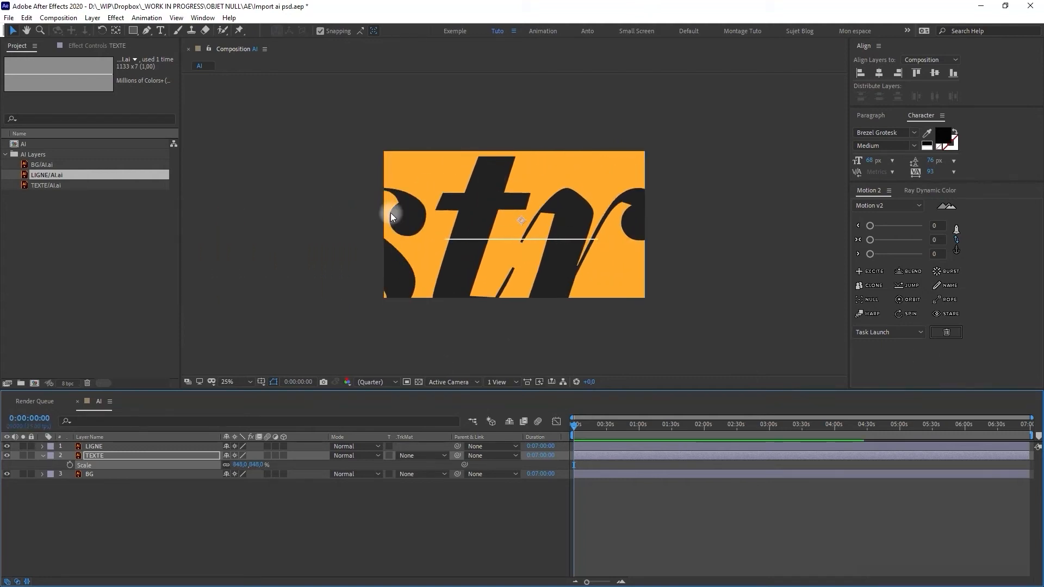
key("period")
key("period")
key("period")
key("period")
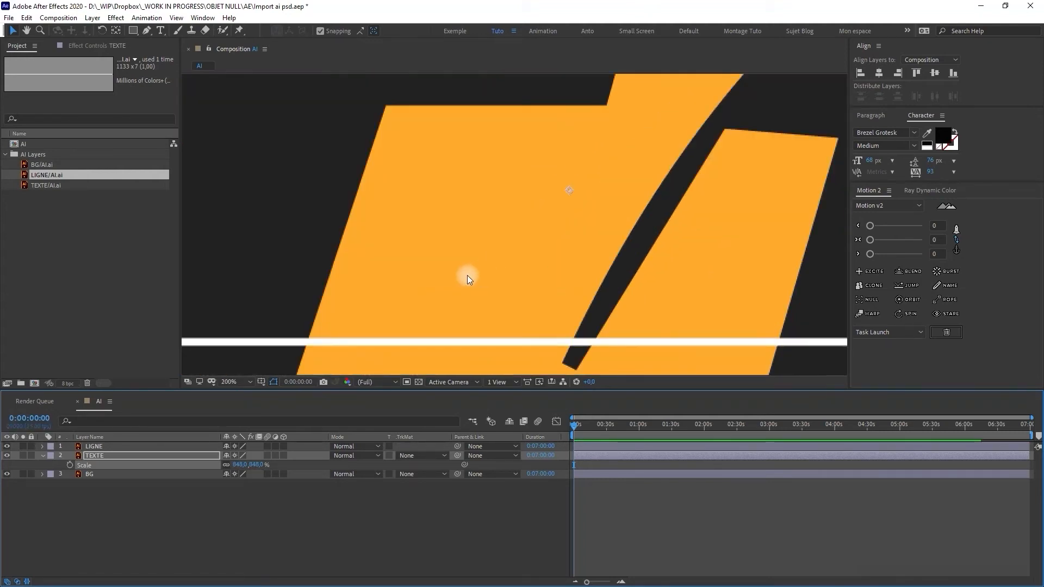
key("comma")
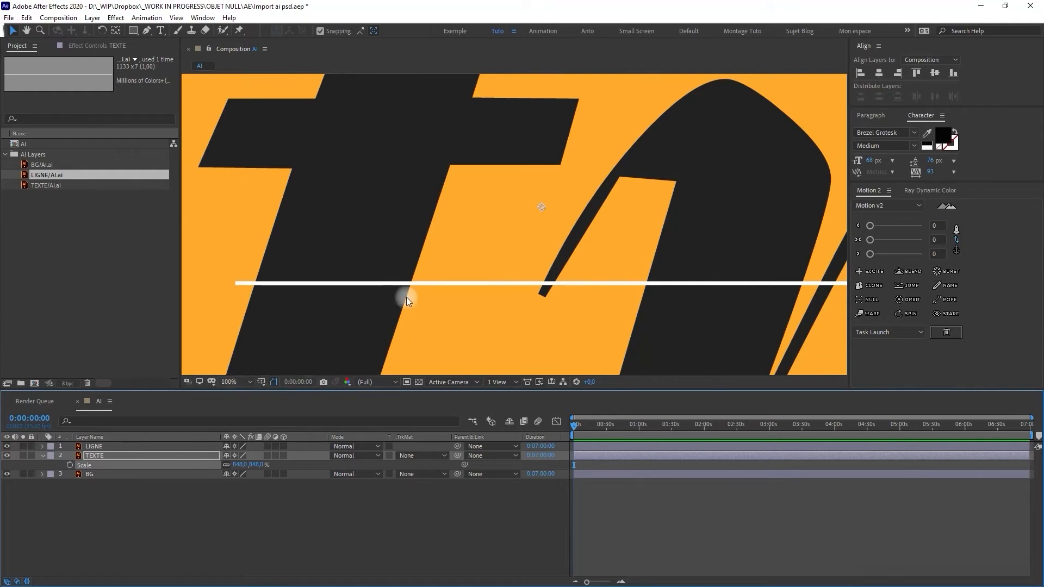
- Examine the edges of the enlarged TEXTE lettering up close, at magnifications up to 1600%, and return to the full composition view
key("period")
key("period")
key("period")
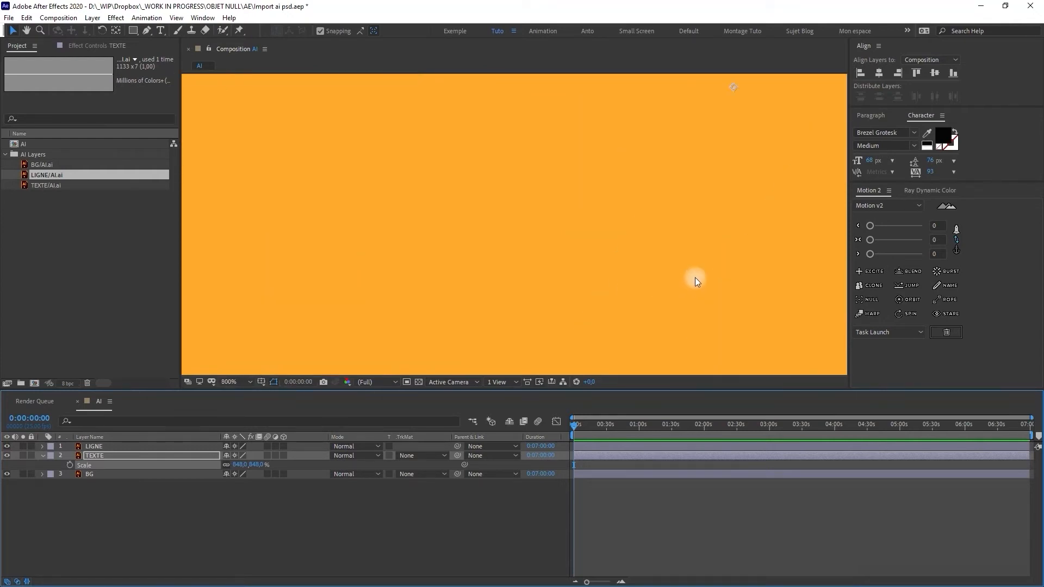
key("comma")
key("comma")
key("period")
key("period")
key("comma")
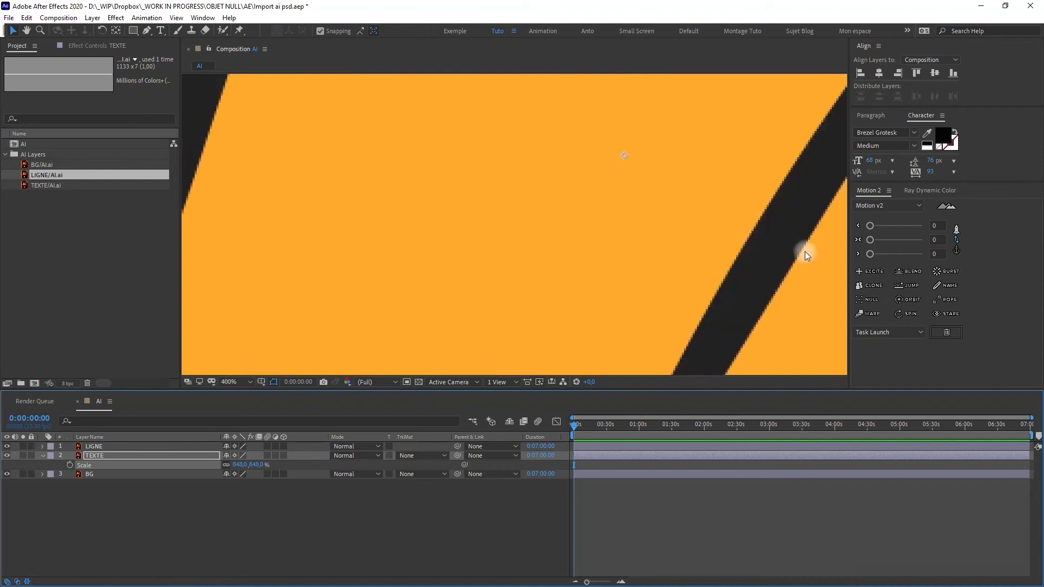
key("space")
left_click_drag(805, 252, 566, 193)
scroll(555, 203, "up", 2)
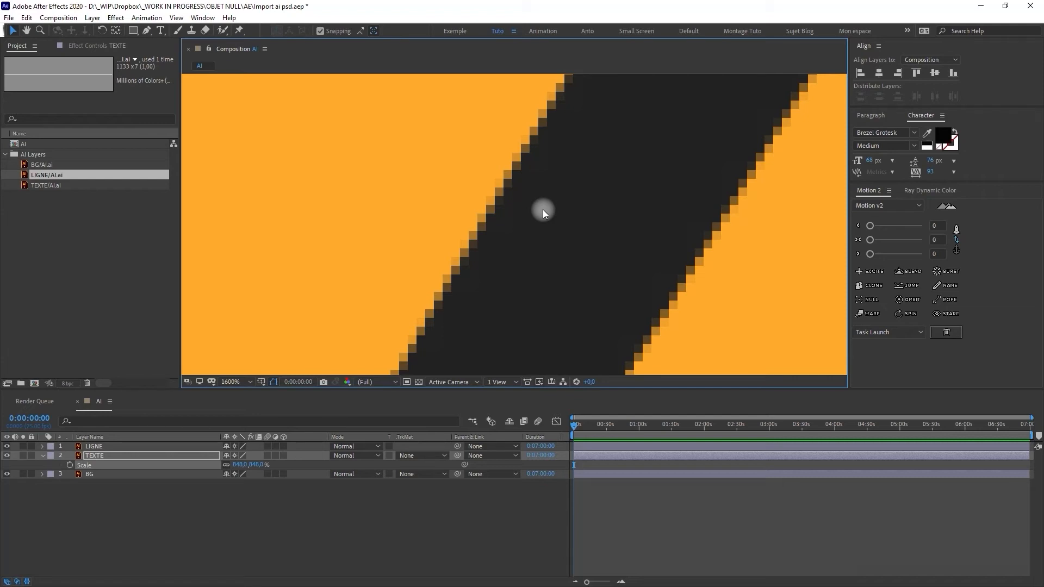
scroll(543, 210, "down", 6)
scroll(544, 207, "up", 1)
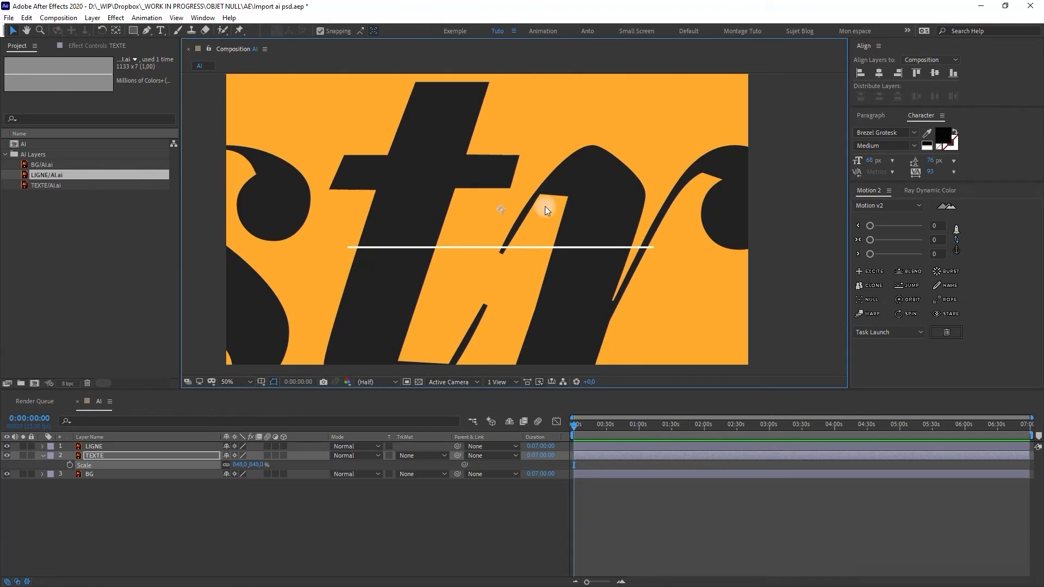
- Undo the rasterization and scale changes back to the freshly imported AI composition and its layer footage
key("ctrl+z")
key("ctrl+z")
key("ctrl+z")
key("ctrl+z")
key("ctrl+z")
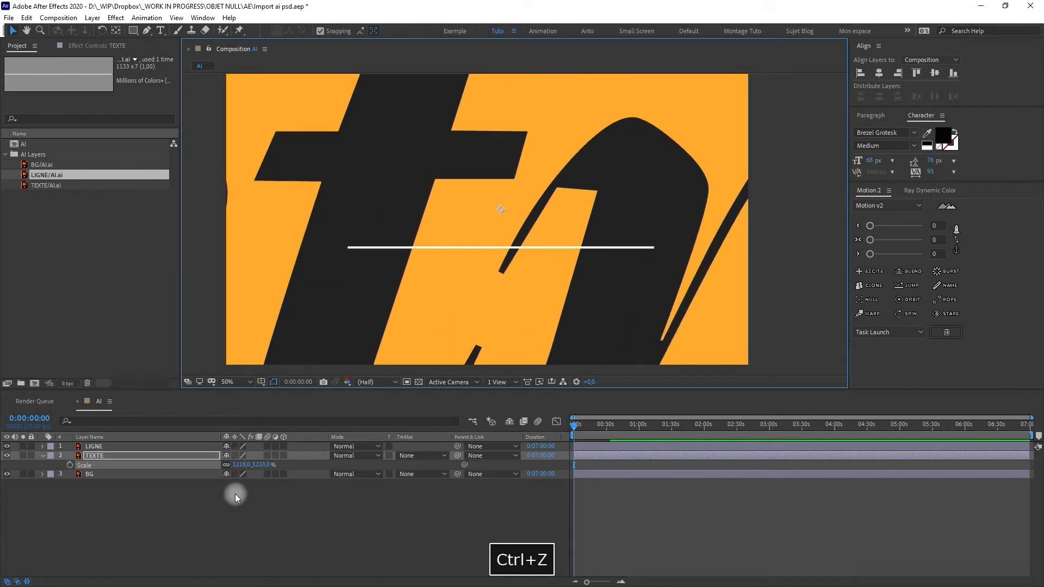
key("ctrl+z")
left_click(23, 218)
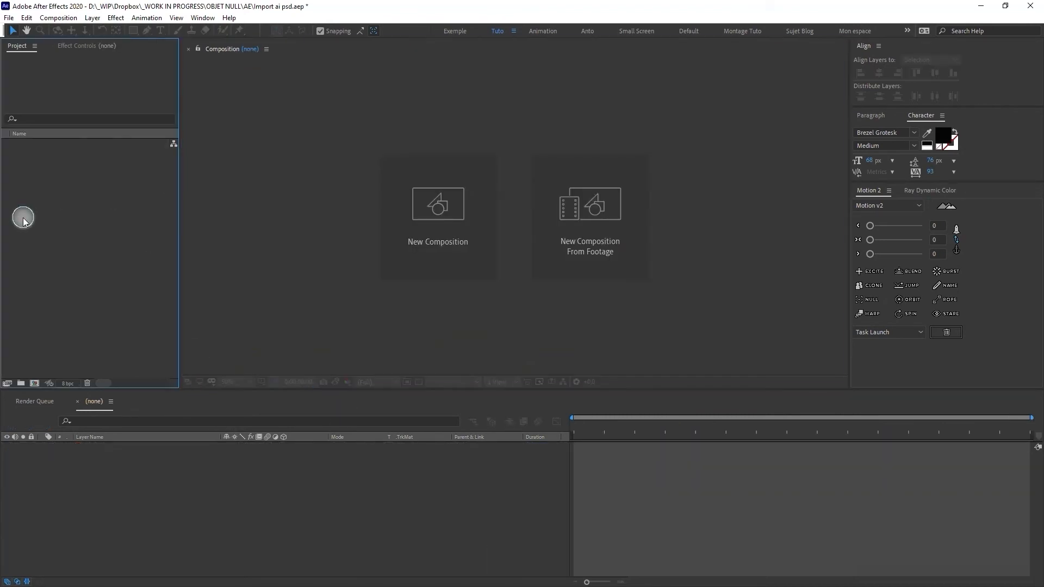
key("ctrl+shift+z")
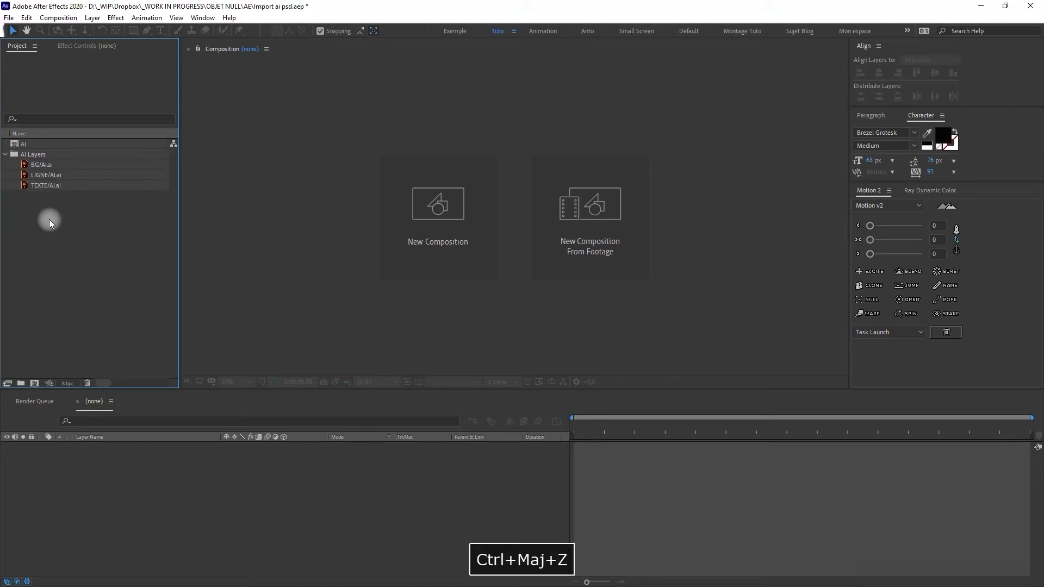
- Reopen the AI composition from the project
left_click(41, 143)
double_click(41, 144)
left_click(320, 406)
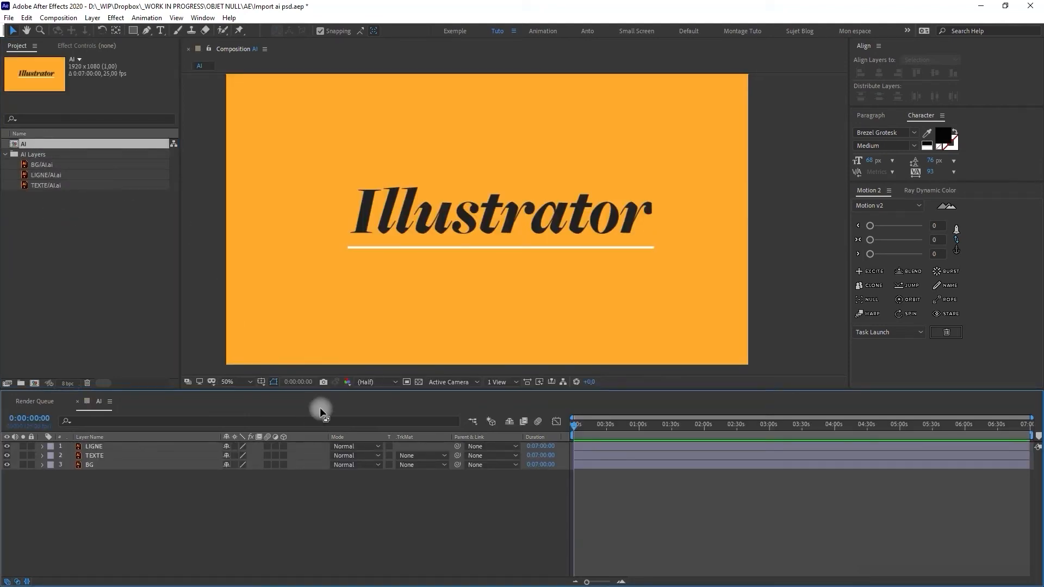
- Create shapes from the LIGNE vector layer
left_click(119, 465)
left_click(123, 447)
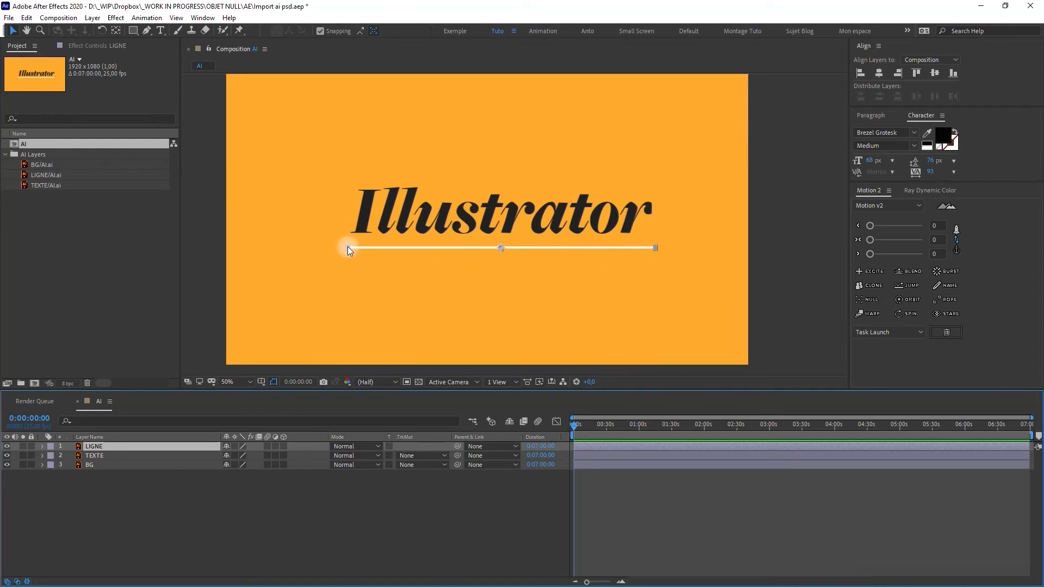
right_click(118, 444)
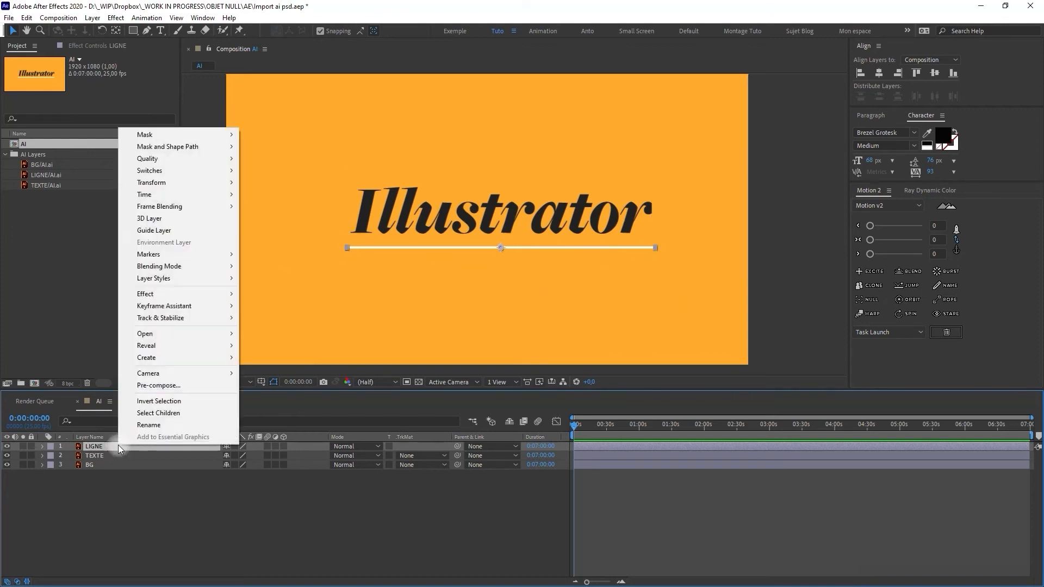
mouse_move(178, 357)
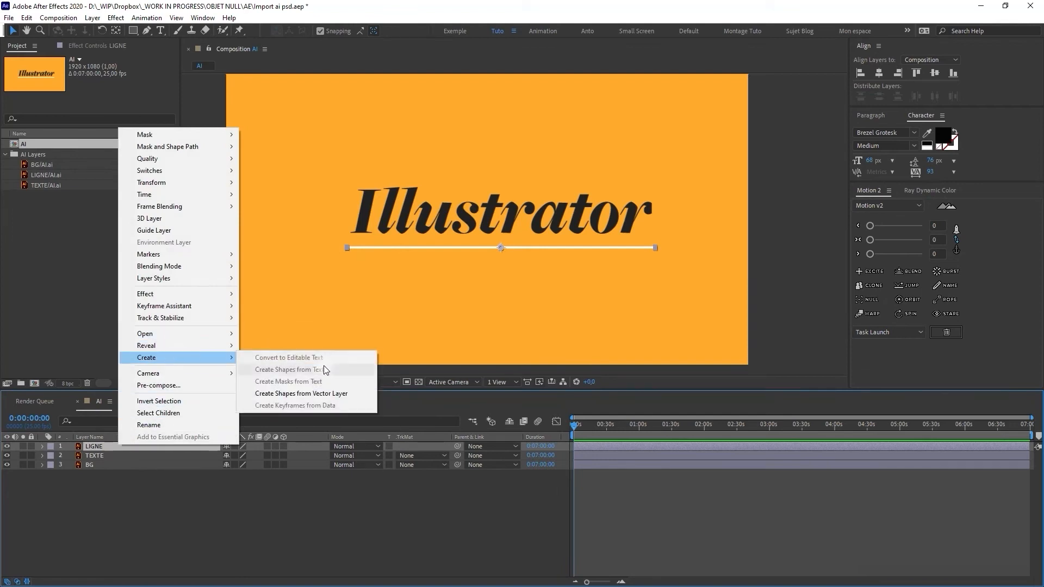
left_click(324, 393)
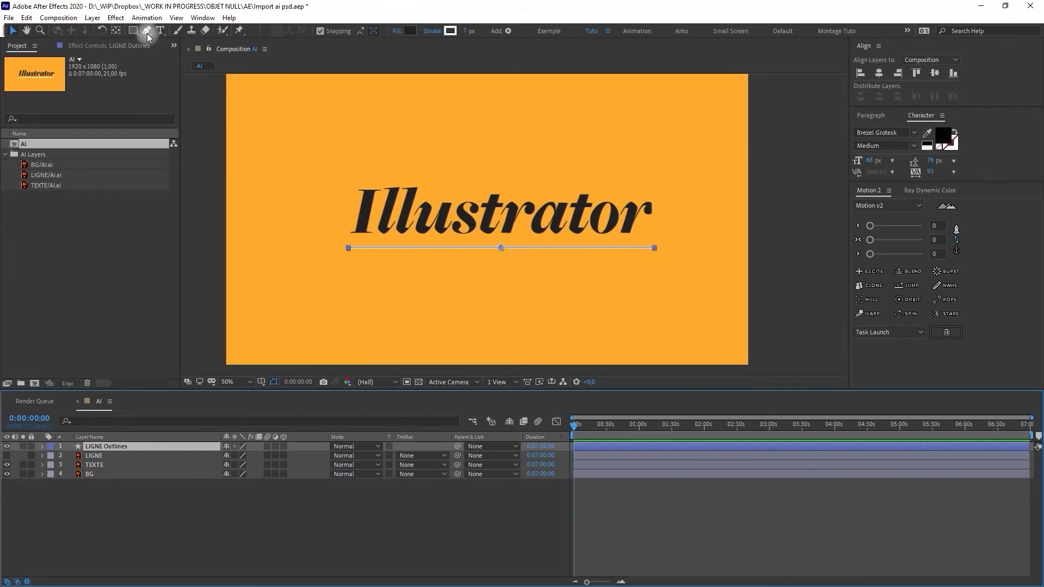
- Add a point to the line shape's path with the Pen tool, pull it down into a V, and undo the move
key("g")
left_click(454, 248)
left_click_drag(454, 248, 460, 289)
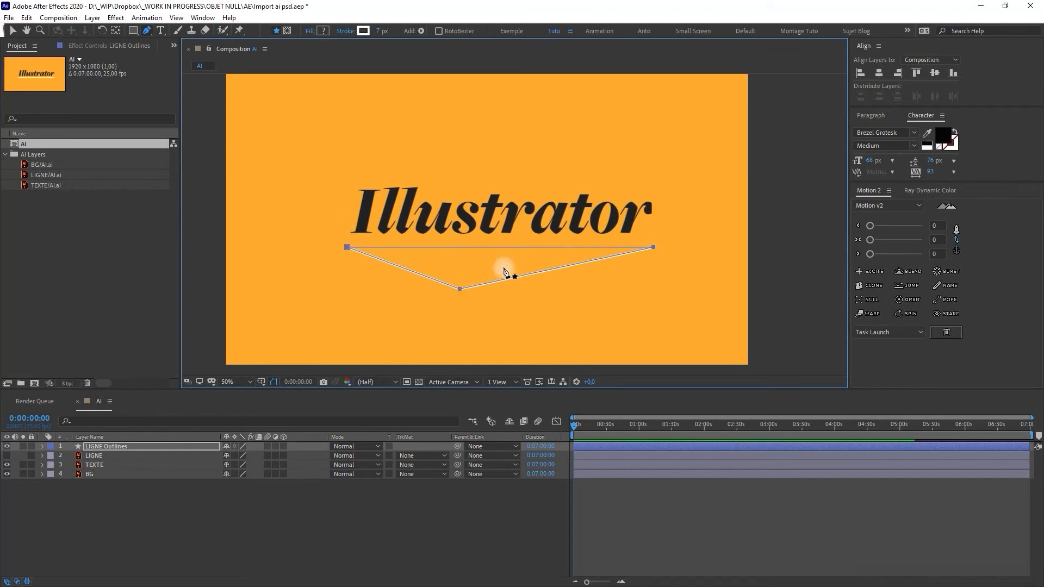
key("ctrl+z")
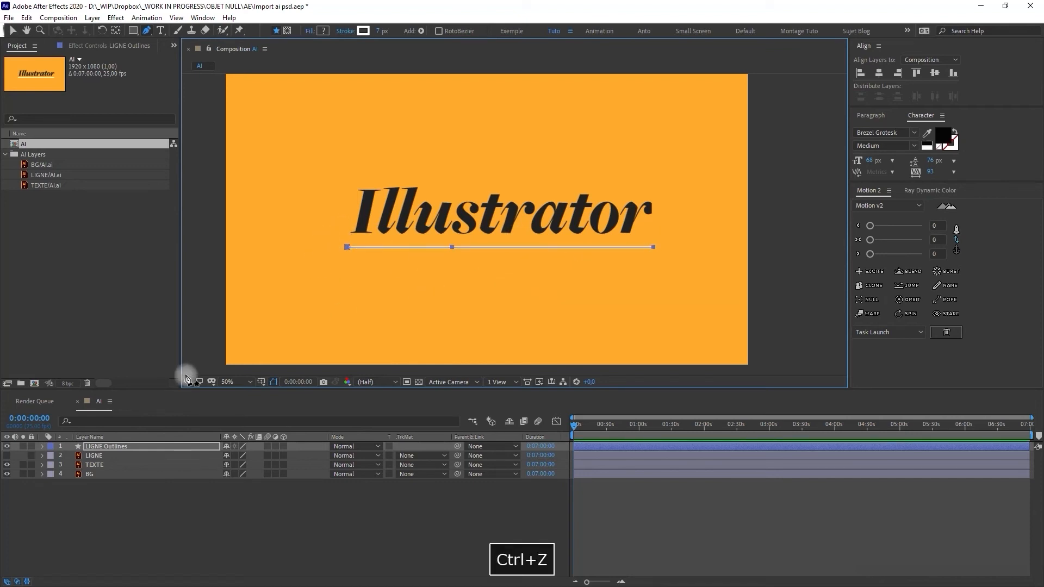
- Expand the line shape layer's contents down to Group 1 and reveal the Path property of Path 1, enabling keyframing for it
left_click(41, 447)
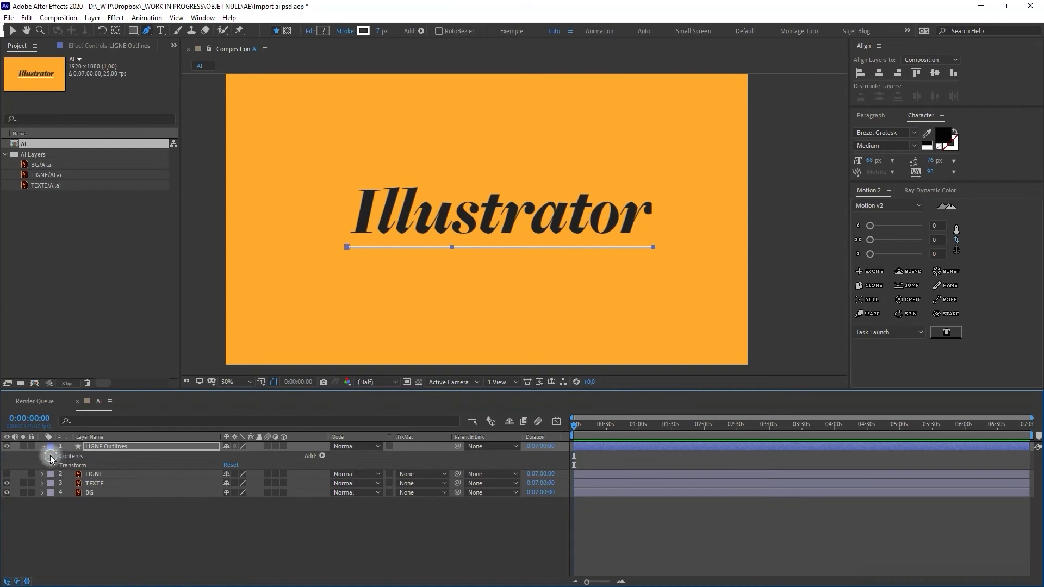
left_click(51, 456)
left_click(61, 465)
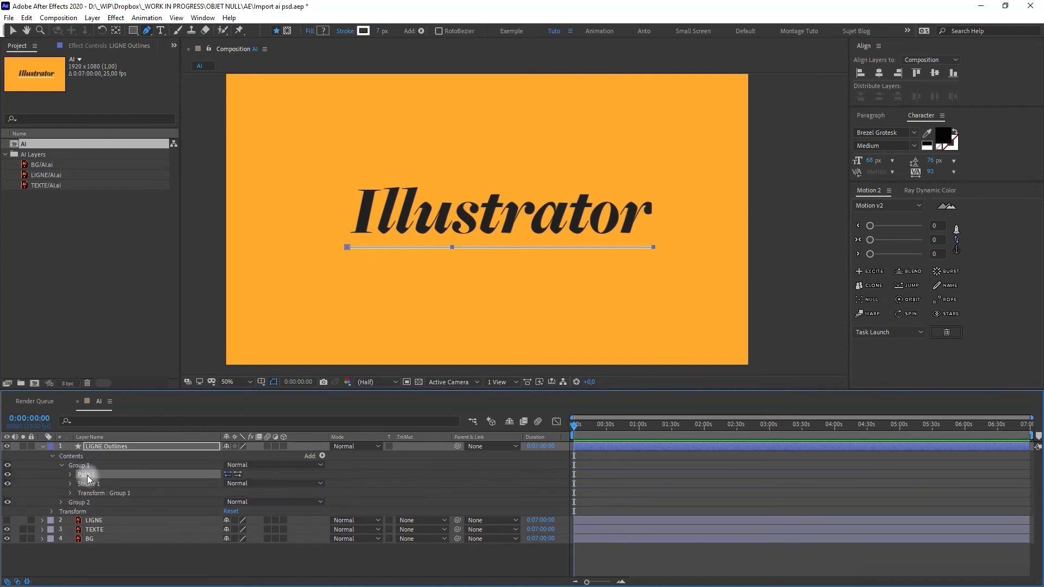
left_click(71, 474)
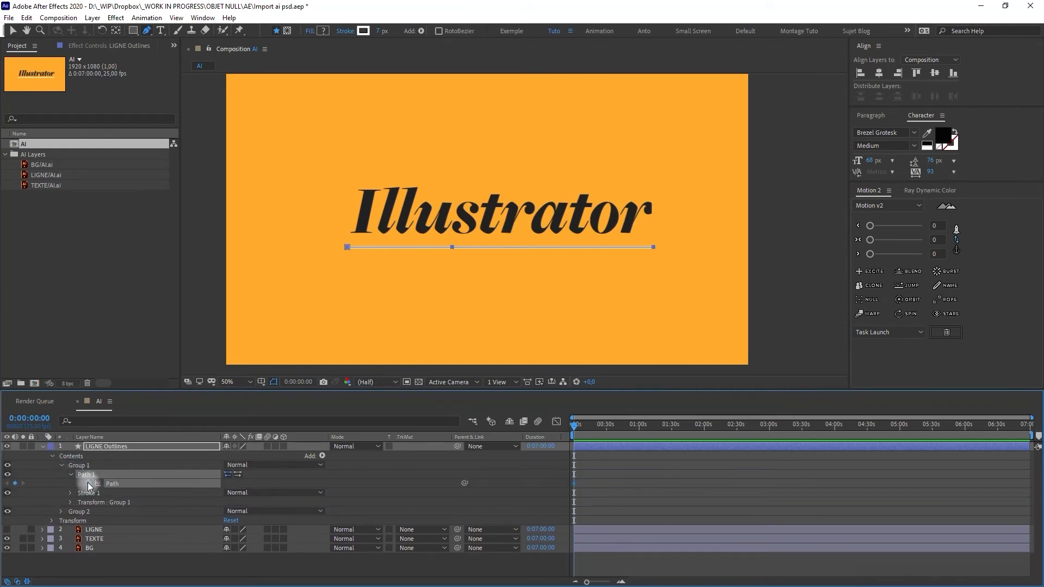
- Delete the line's shape layer and make the original LIGNE layer visible again
left_click(109, 444)
key("BackSpace")
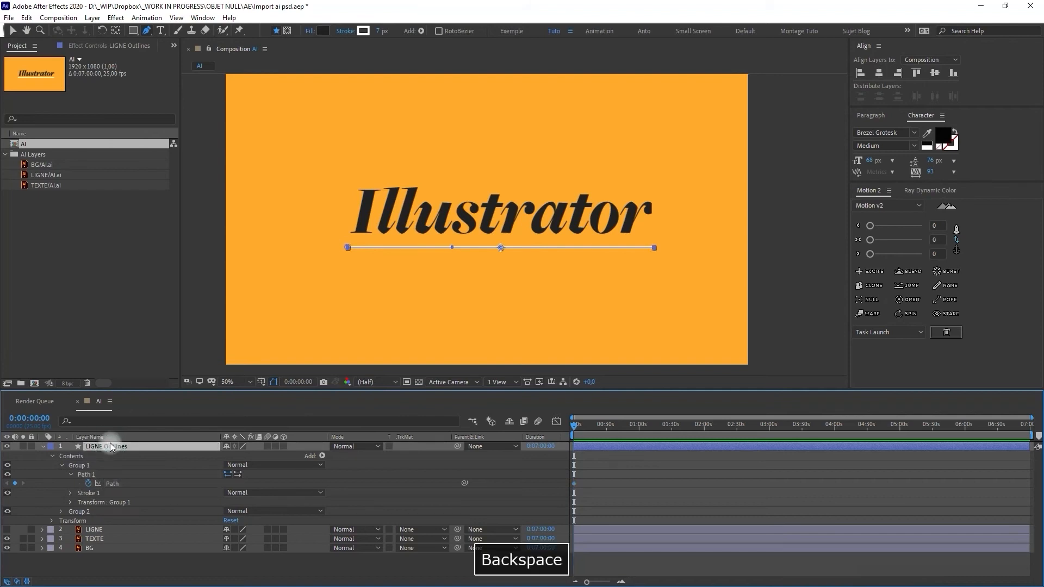
left_click(93, 446)
left_click(6, 446)
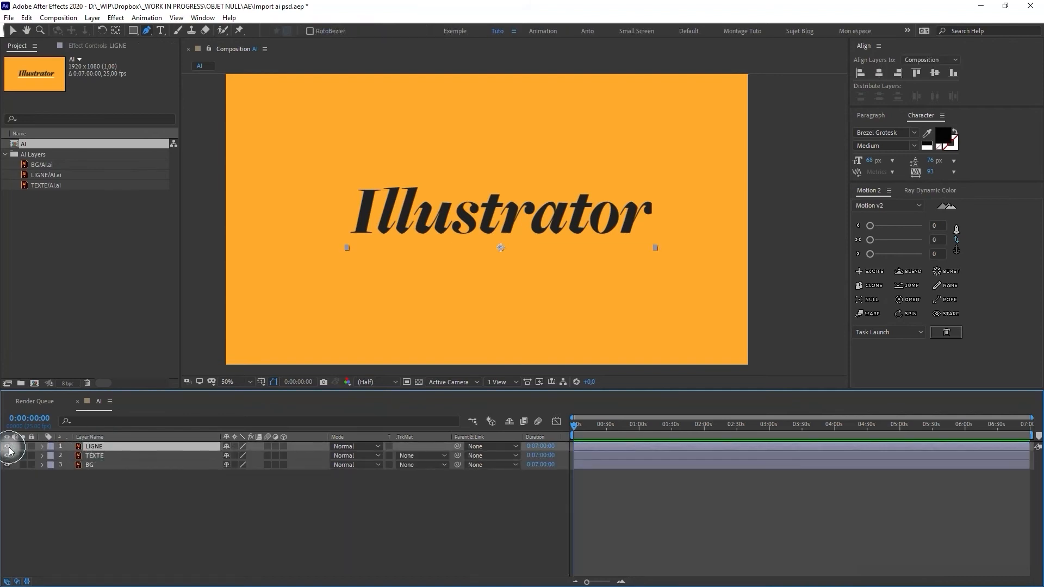
- Try to create shapes from the TEXTE vector layer
left_click(114, 456)
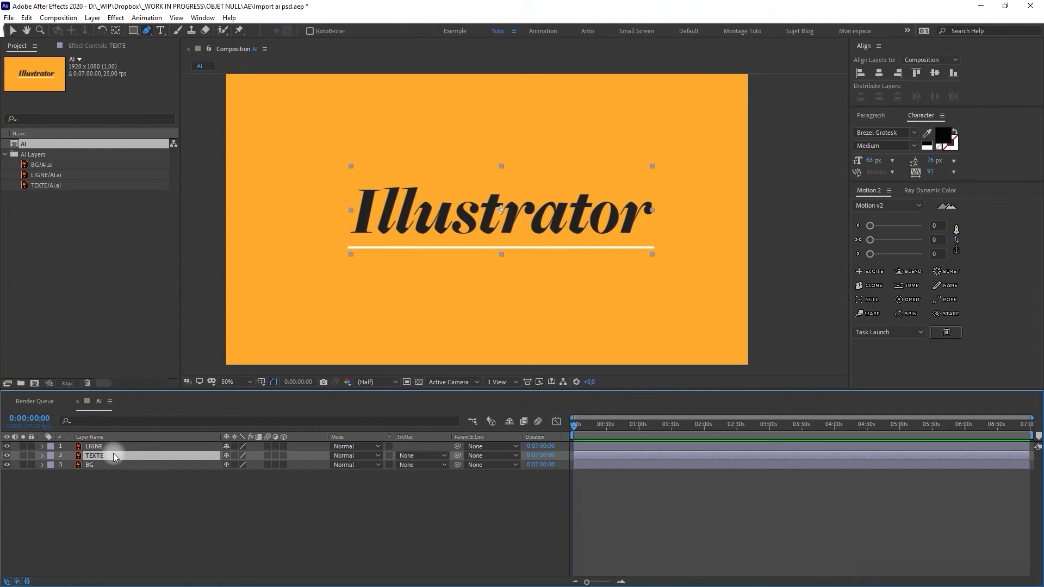
right_click(114, 456)
mouse_move(157, 381)
mouse_move(214, 366)
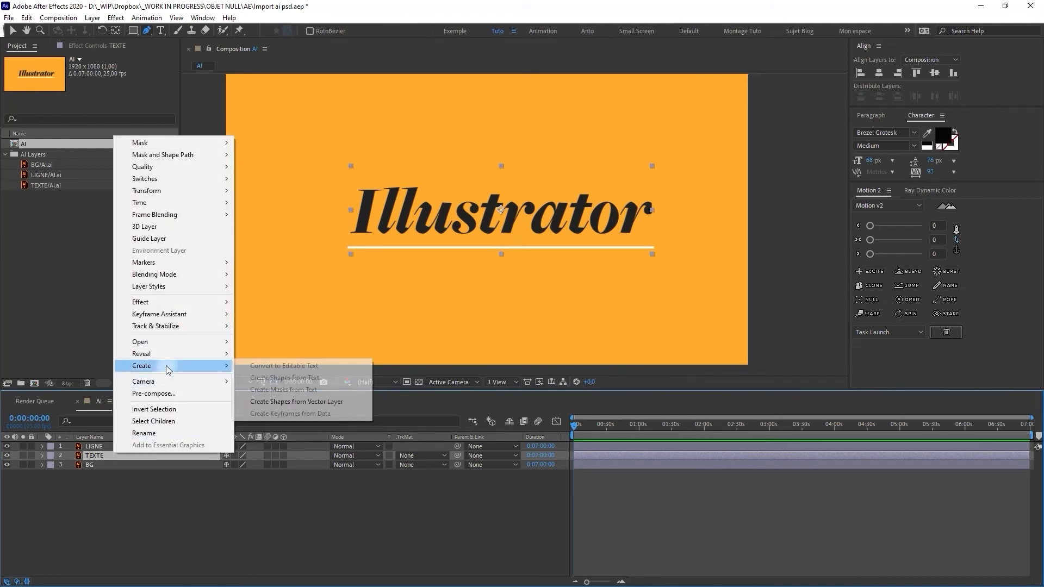
left_click(268, 402)
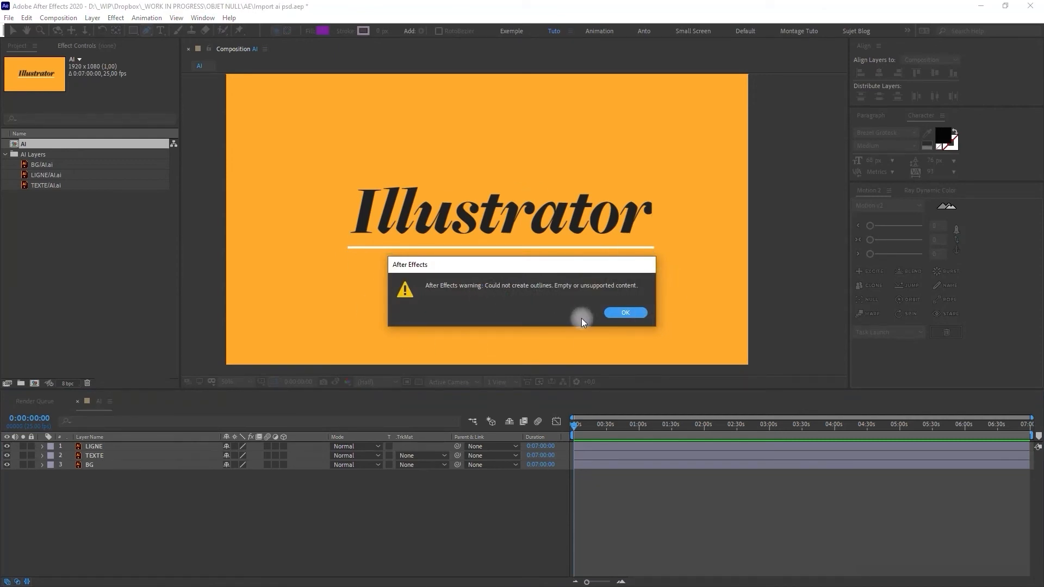
left_click(621, 312)
left_click(209, 478)
- Open the TEXTE layer's original file in Illustrator, convert the "Illustrator" text to outlines and save the file
left_click(164, 458)
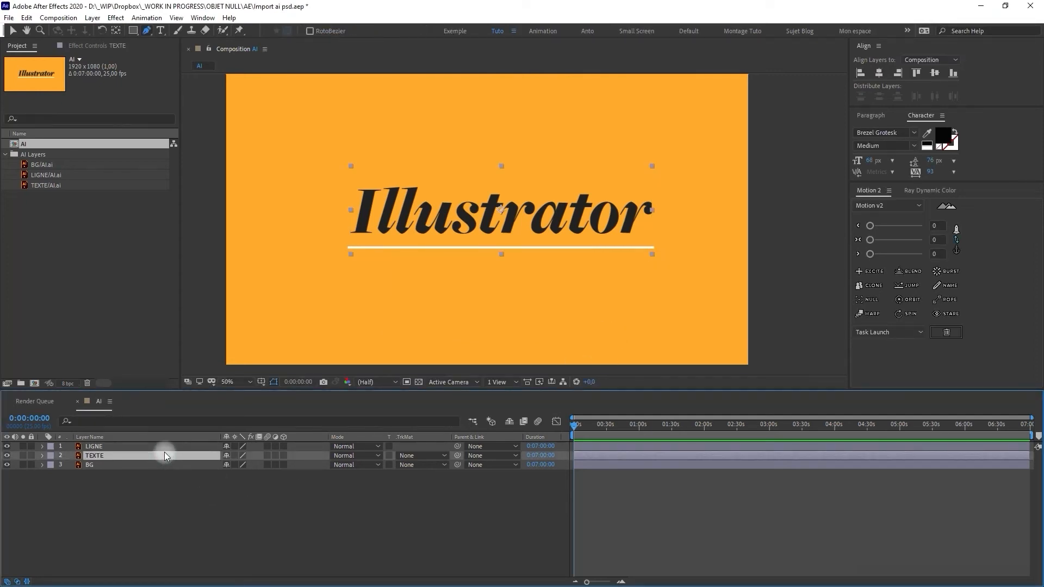
key("ctrl+e")
key("v")
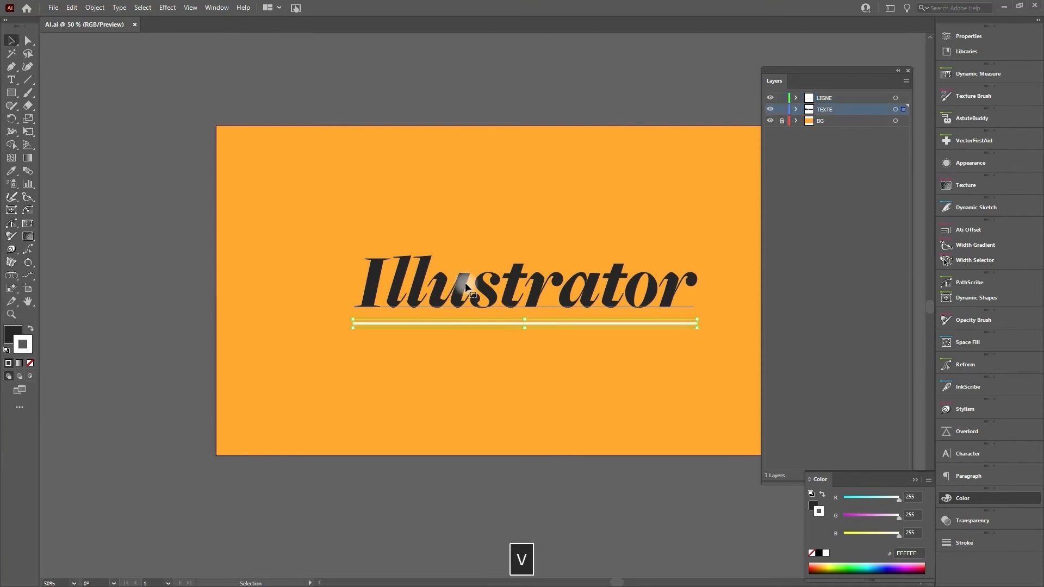
left_click(461, 280)
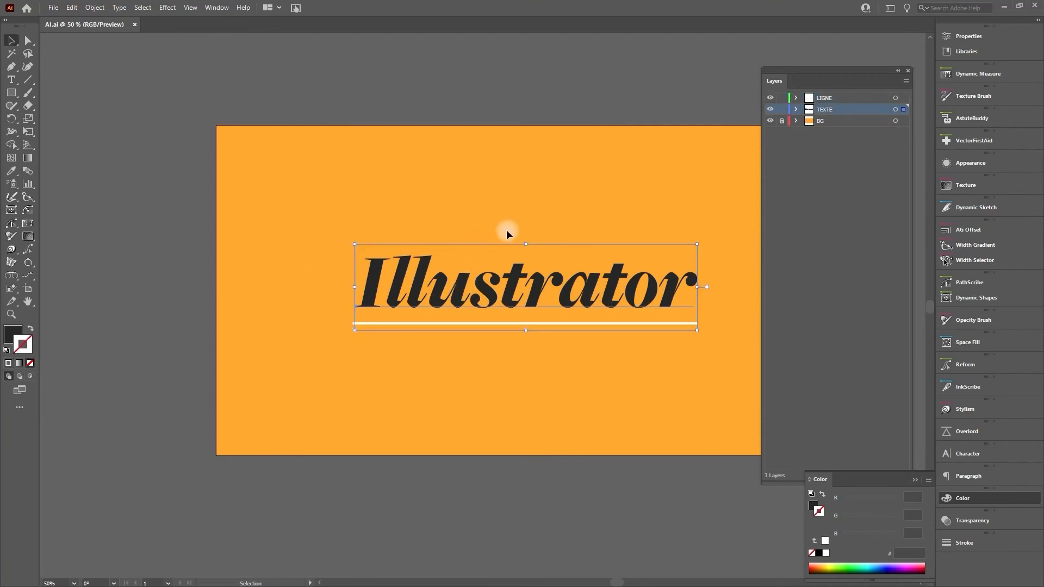
key("ctrl+shift+o")
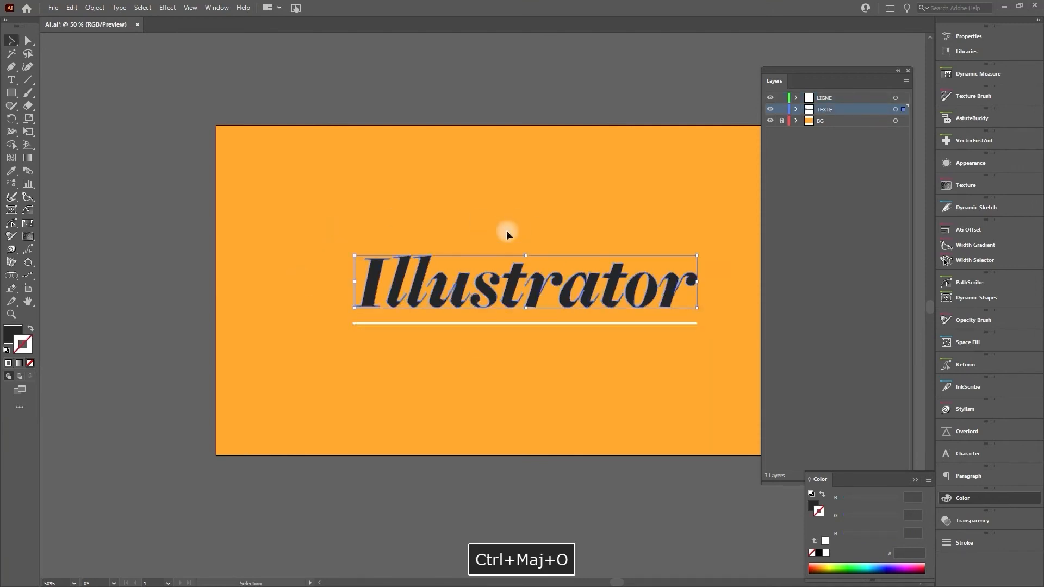
key("ctrl+s")
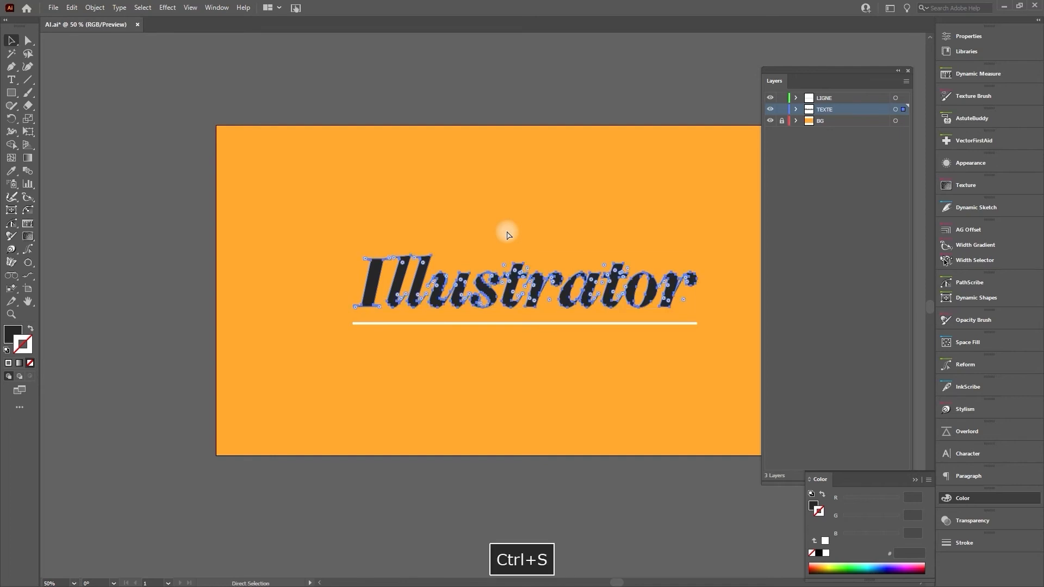
- Switch back to After Effects and reload the TEXTE/AI.ai footage
key("alt+Tab")
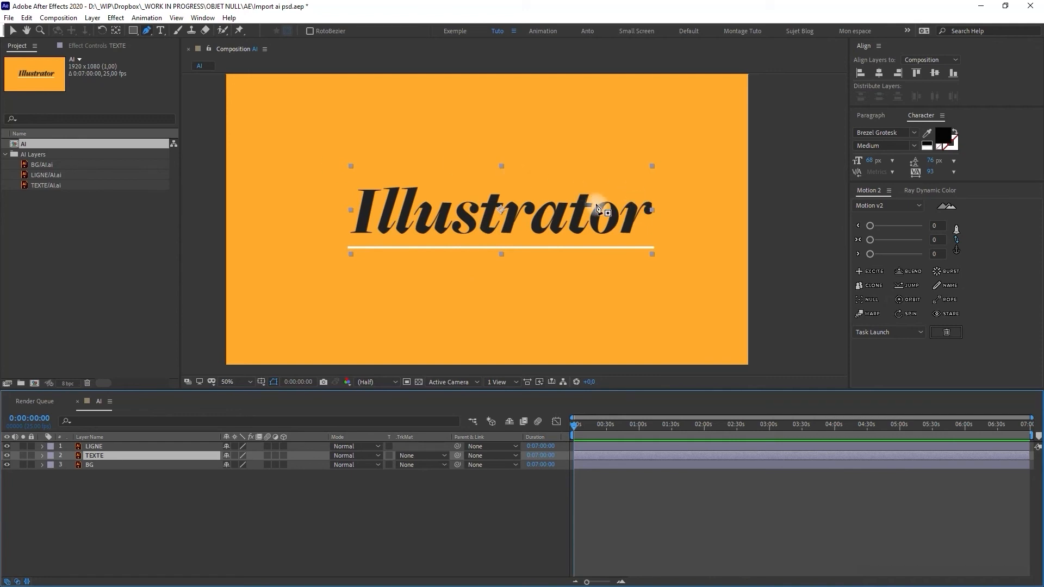
left_click(46, 176)
left_click(47, 186)
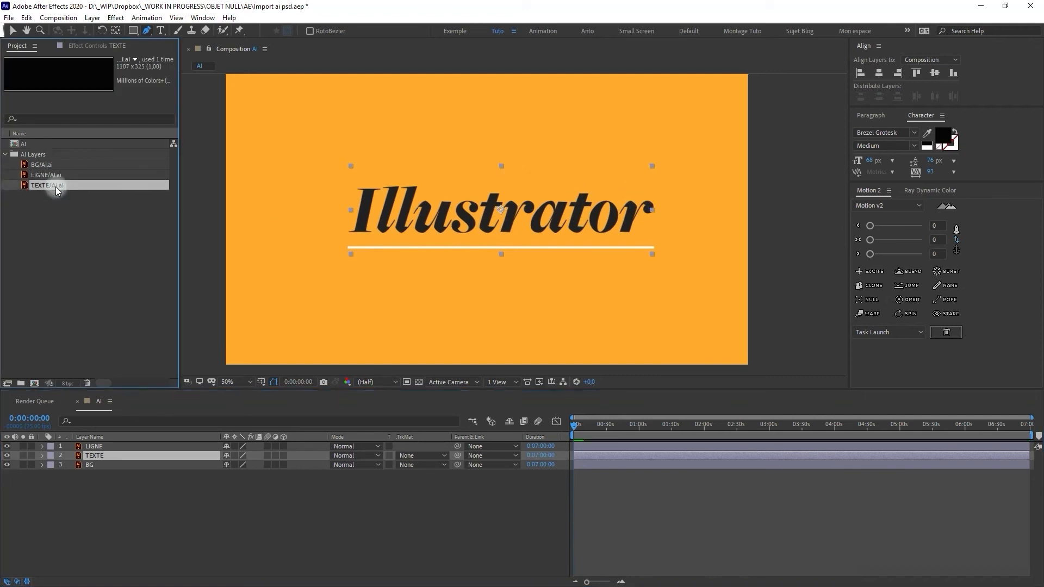
right_click(55, 185)
left_click(103, 290)
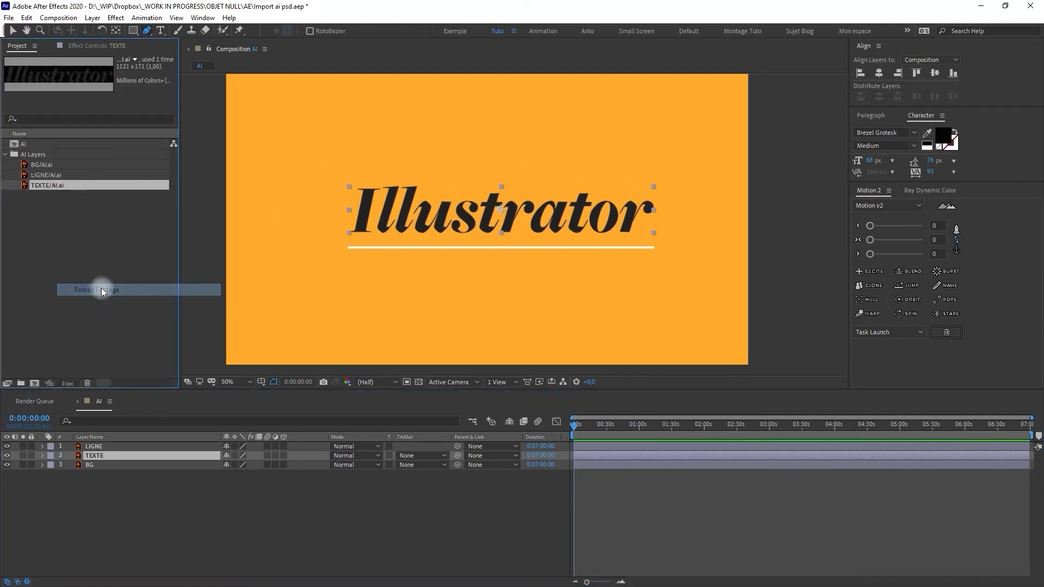
- Create shapes from the reloaded TEXTE vector layer
right_click(133, 455)
mouse_move(181, 370)
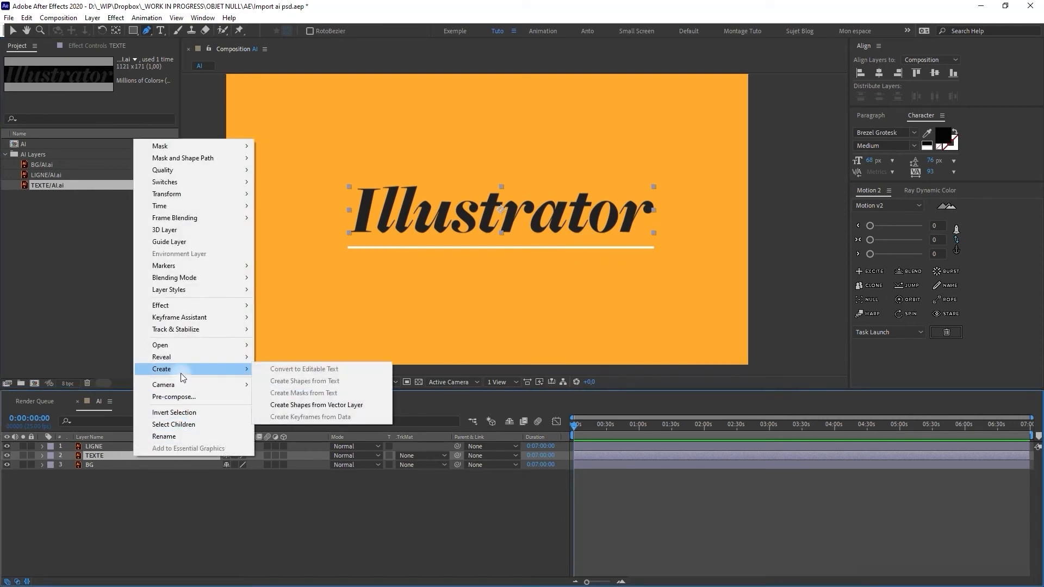
left_click(349, 407)
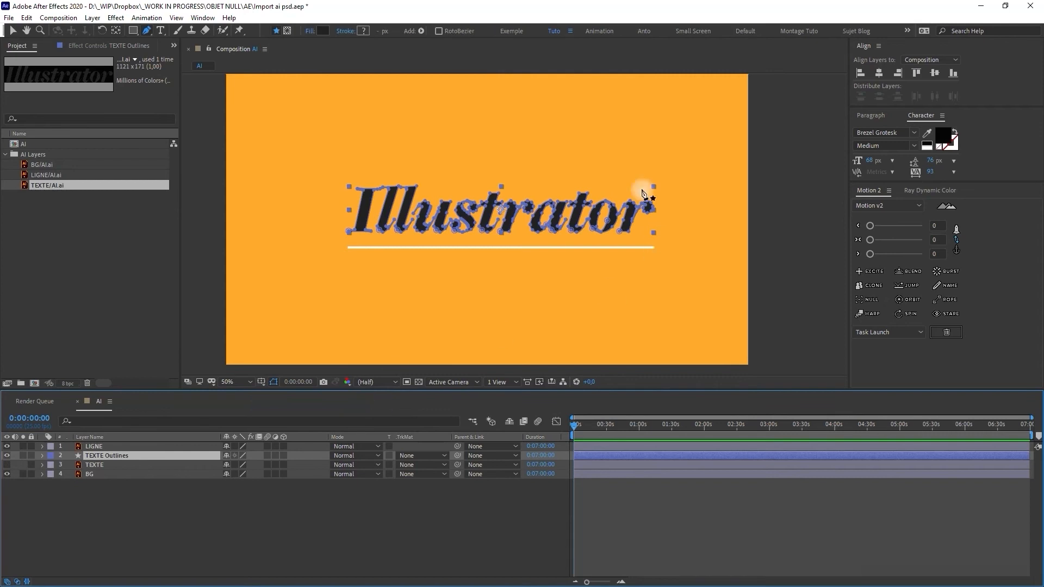
- Expand the contents of the text's new shape layer to examine its groups alongside the enlarged lettering
key("slash")
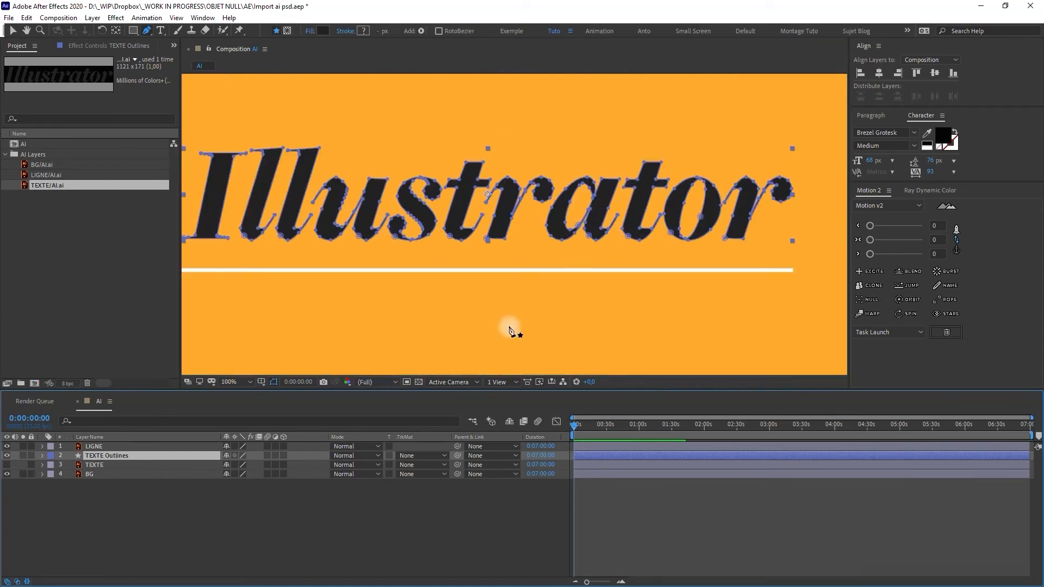
left_click(42, 455)
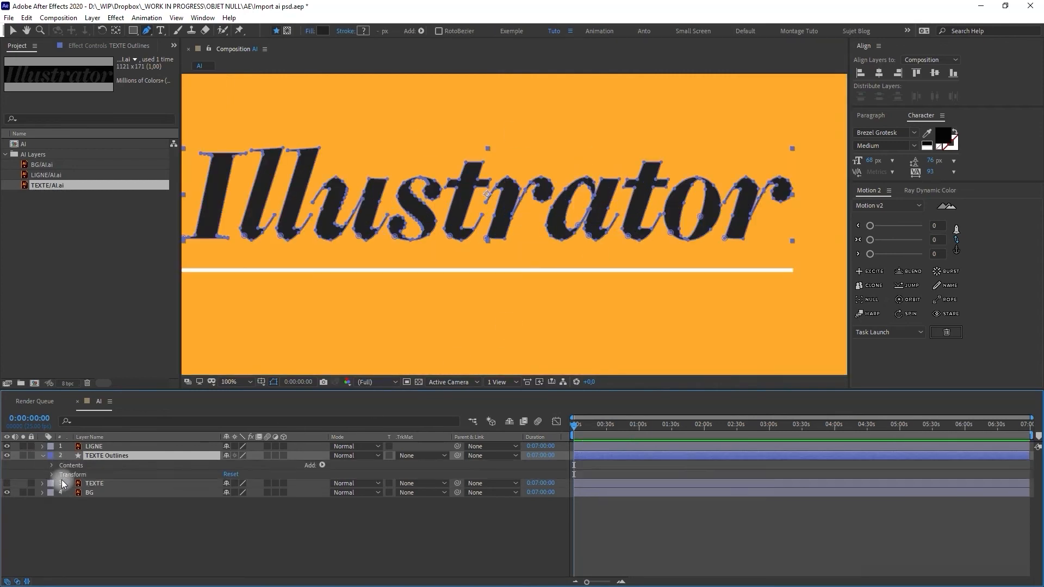
left_click(53, 465)
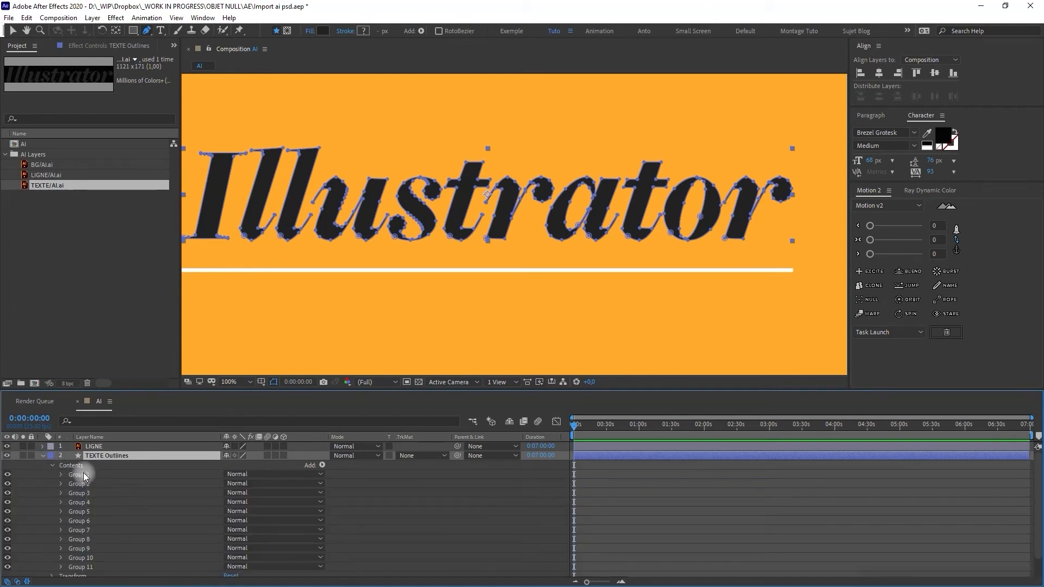
- Expand Group 11 of the TEXTE Outlines layer down to its path and set a Path keyframe at 0:00:00:00
left_click(61, 566)
scroll(71, 543, "down", 1)
scroll(99, 493, "down", 2)
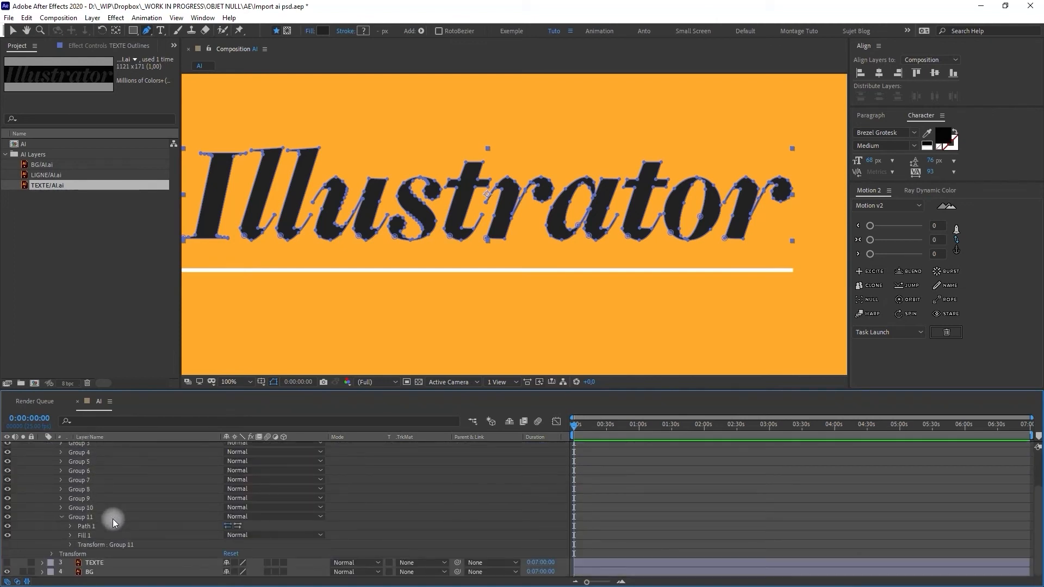
left_click(71, 526)
left_click(76, 516)
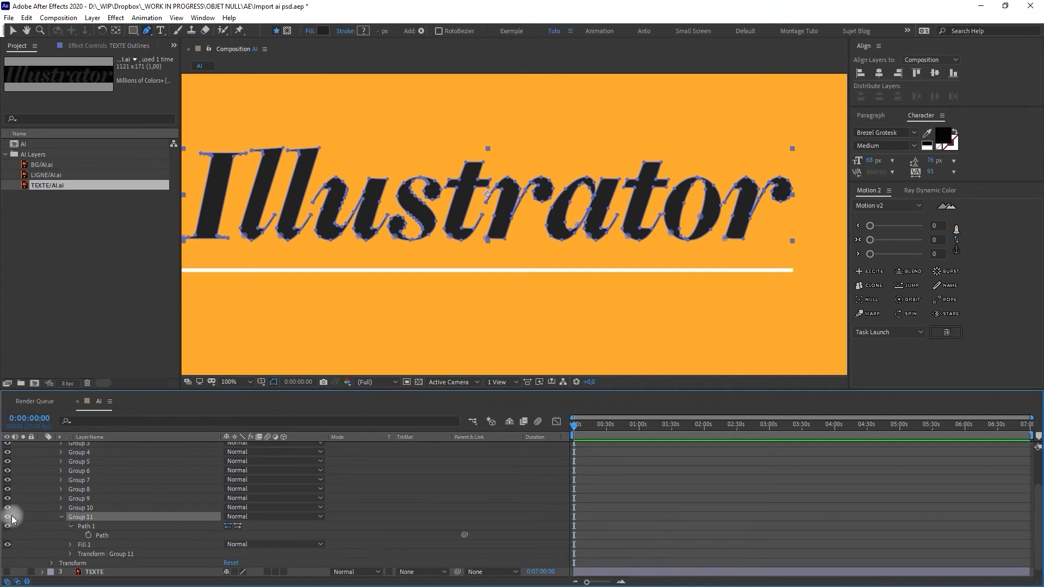
key("space")
left_click_drag(283, 199, 562, 203)
key("g")
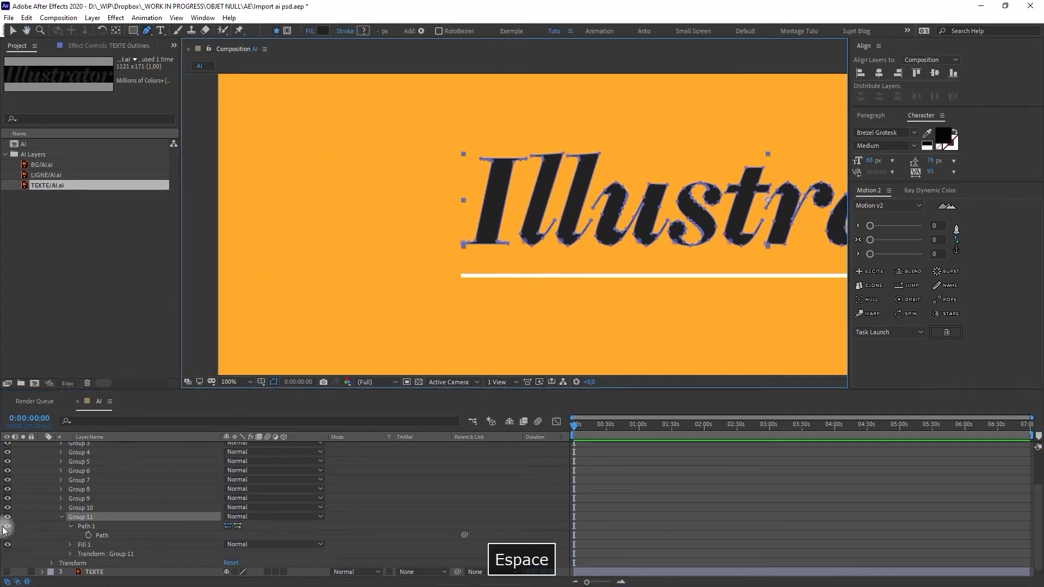
left_click(9, 525)
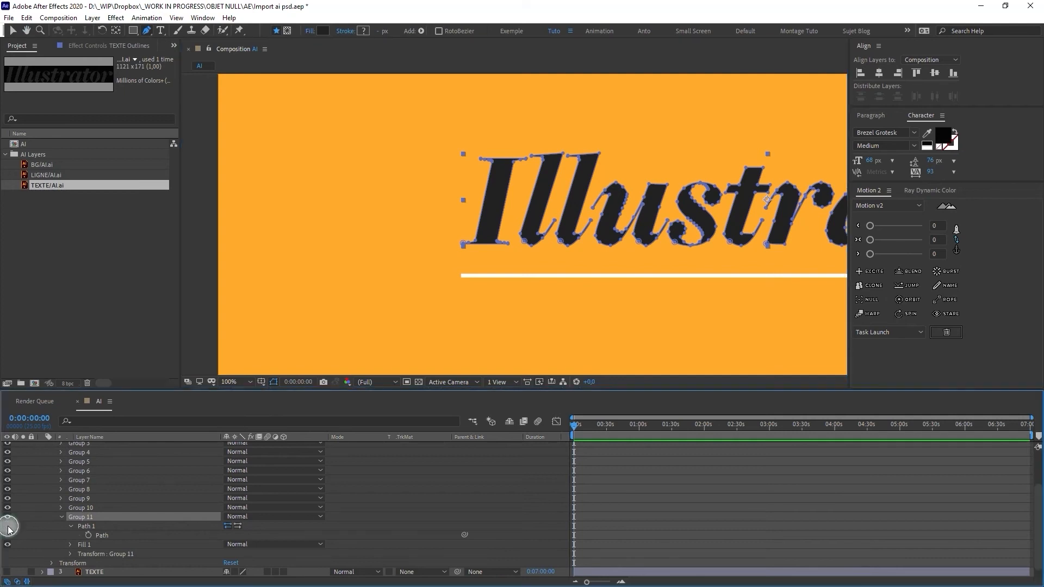
left_click(10, 527)
left_click(88, 535)
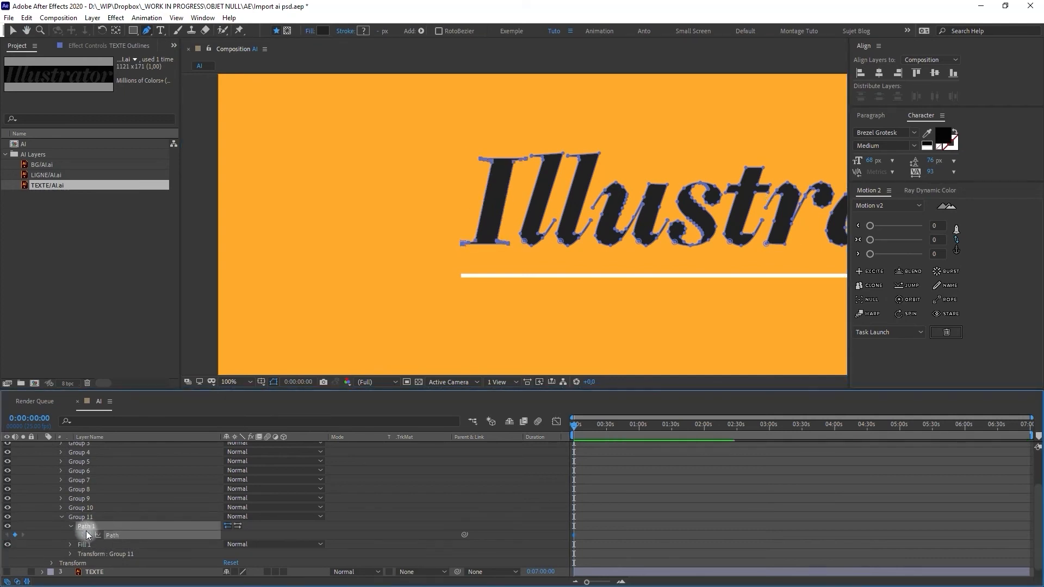
- At 0:00:09:18, stretch the left side of the letter I's path far outward as a second keyframe and scrub the result
left_click_drag(586, 582, 607, 583)
left_click(649, 426)
left_click_drag(436, 140, 495, 250)
left_click_drag(489, 158, 304, 159)
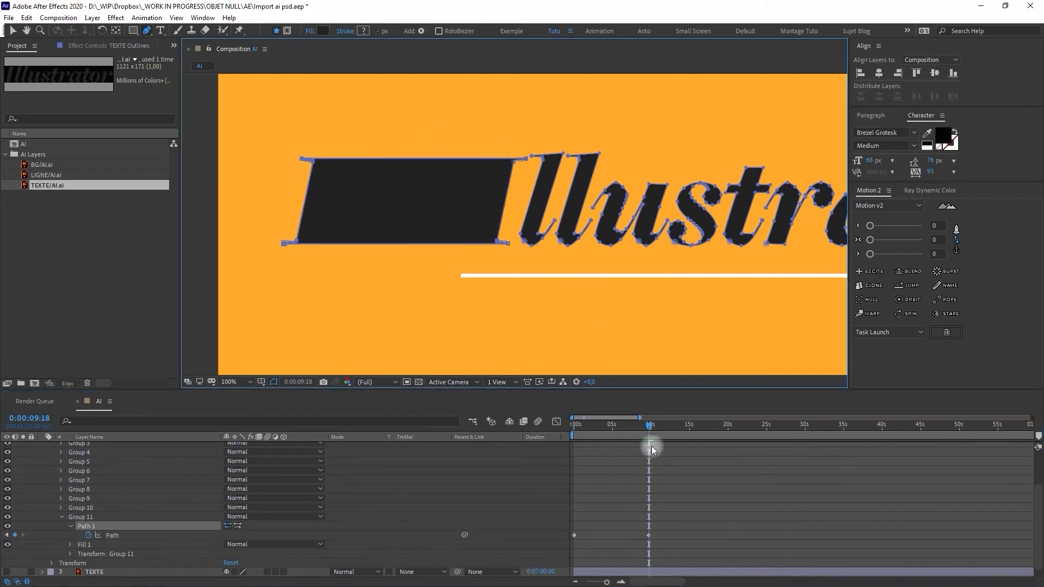
left_click_drag(648, 425, 658, 458)
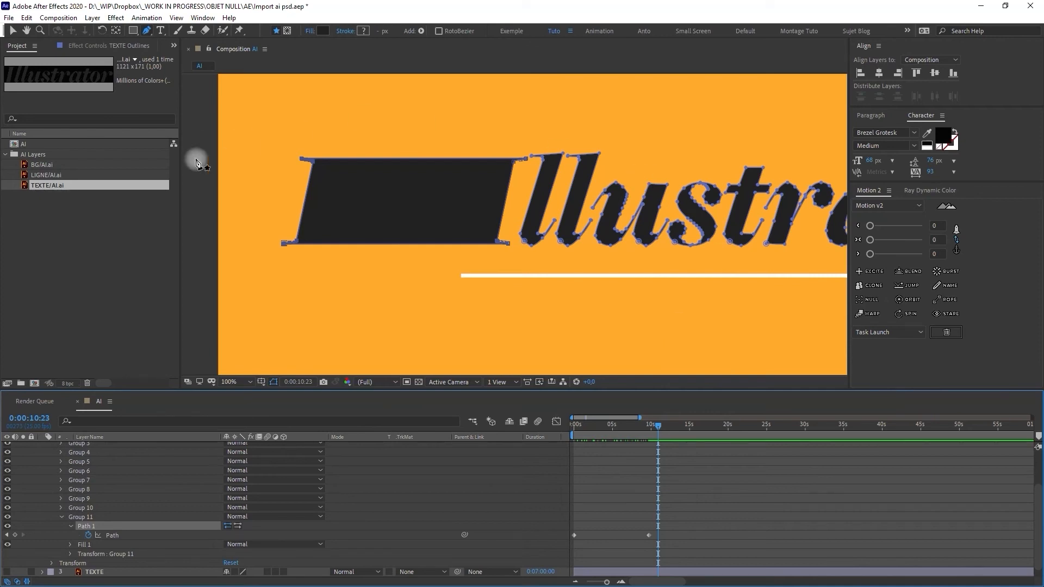
- Delete the AI composition and the AI Layers folder with all its footage from the project
left_click(94, 211)
left_click(74, 182)
left_click(63, 145, "shift")
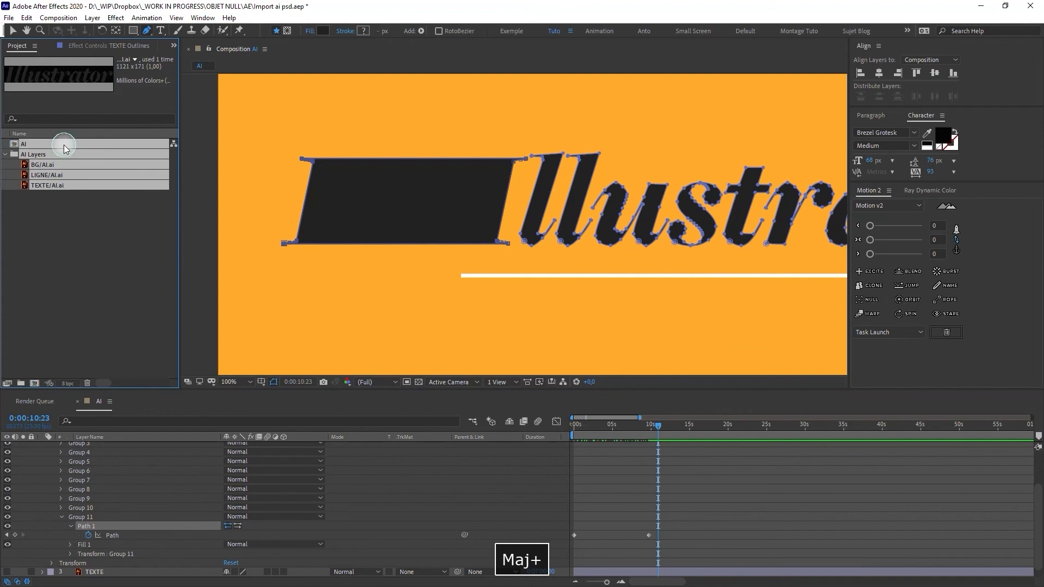
key("BackSpace")
key("Return")
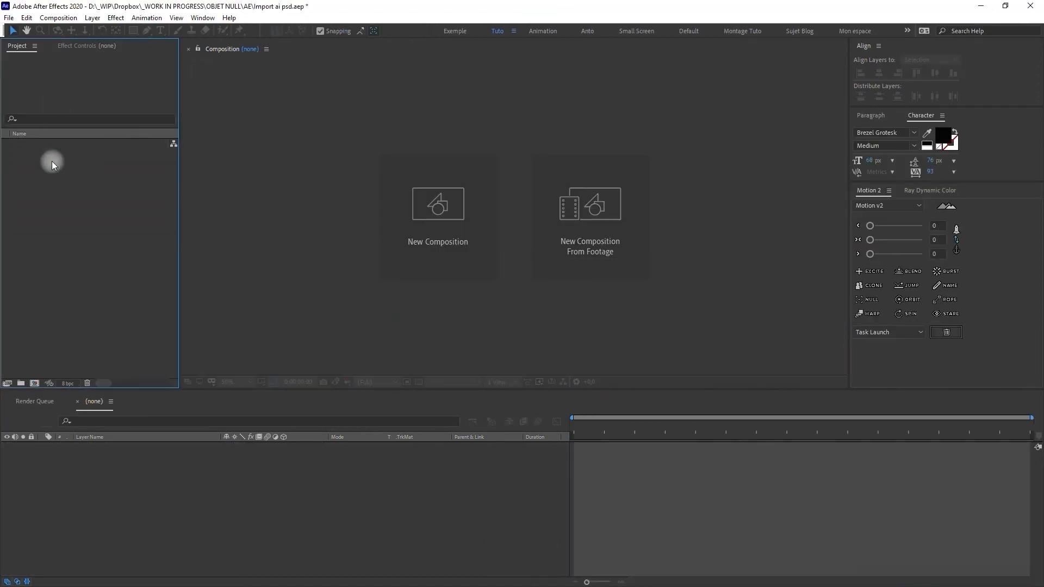
- Import PH.psd as a composition with editable layer styles, and open the PH composition fitted in the viewer
key("ctrl+i")
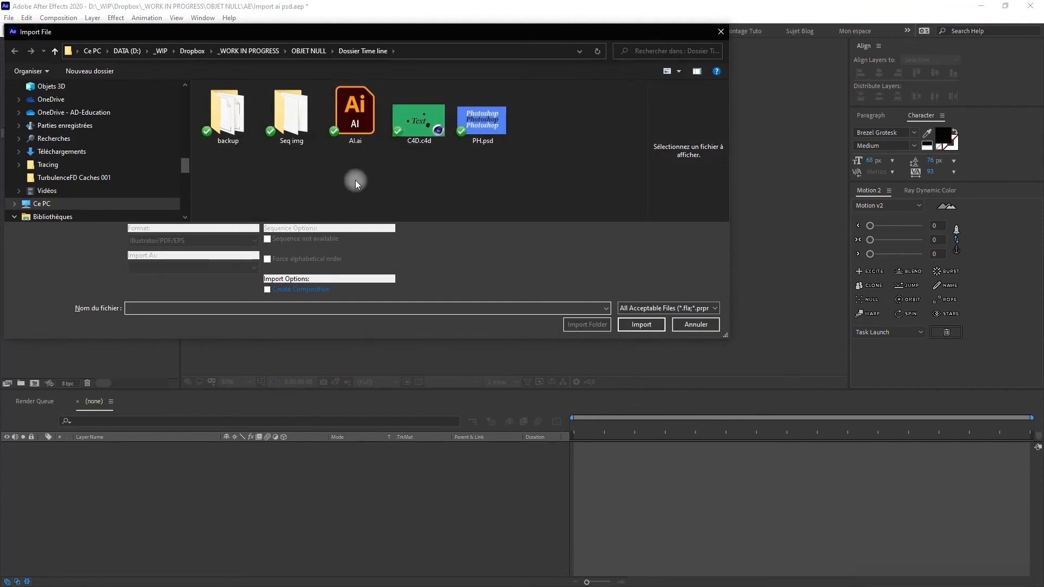
left_click(507, 123)
left_click(641, 320)
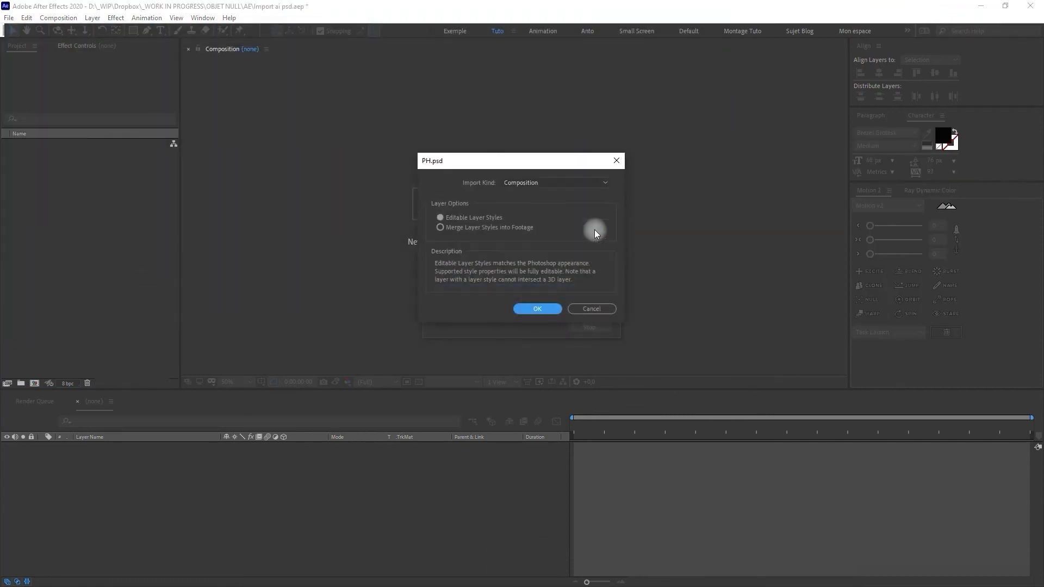
left_click(546, 309)
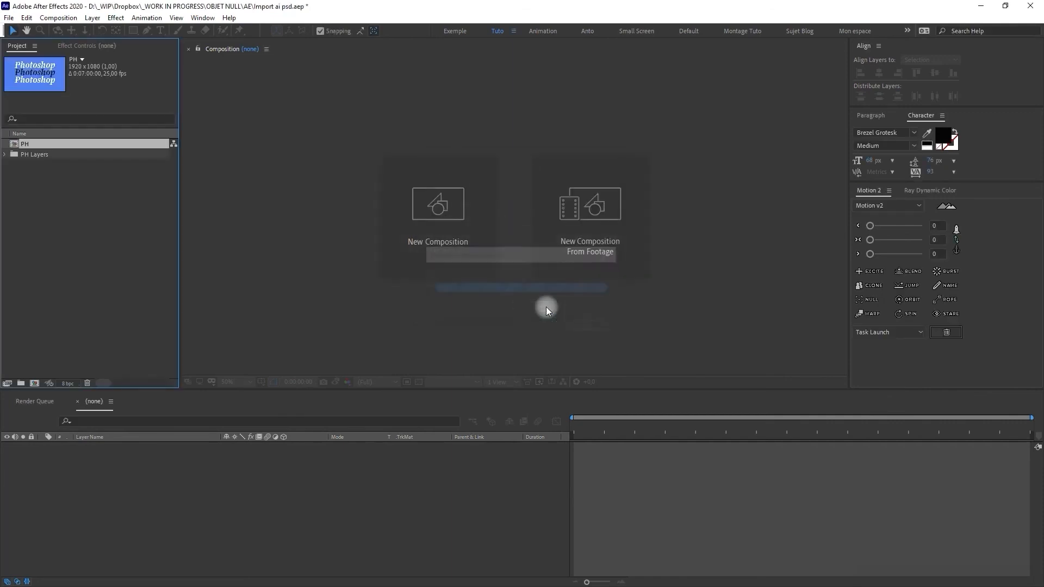
double_click(40, 144)
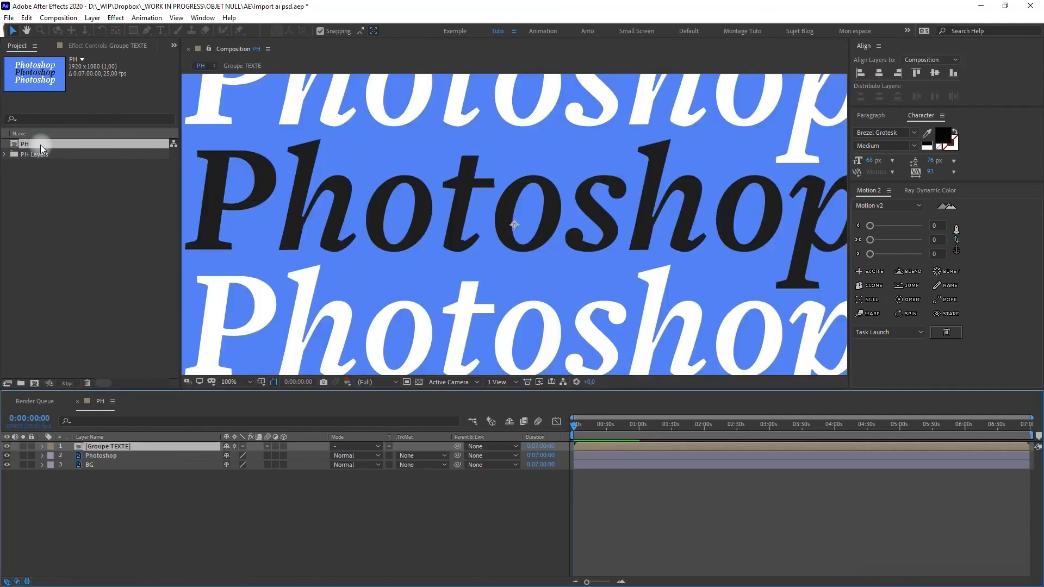
left_click(377, 169)
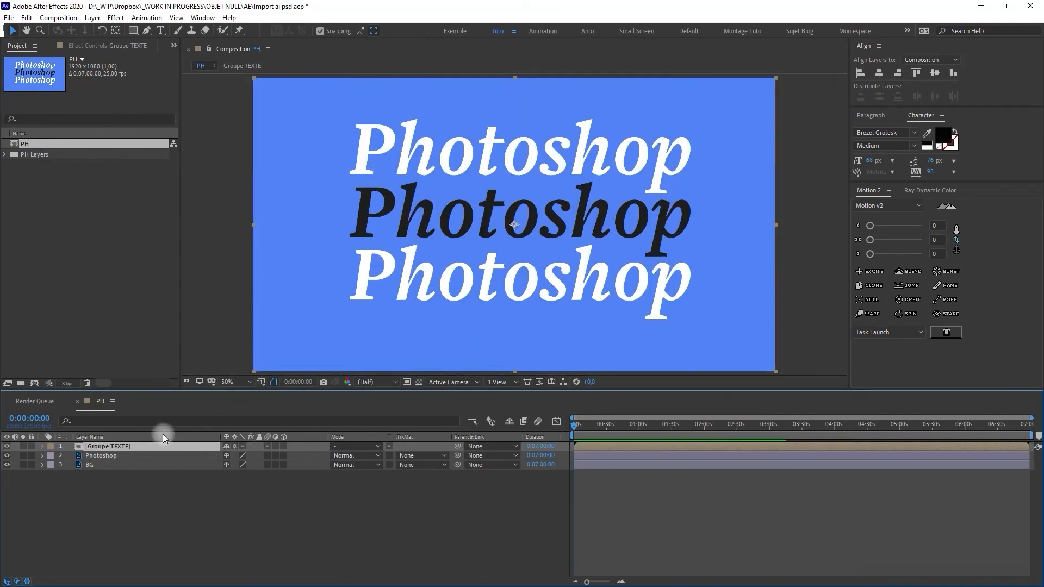
- Expand the PH Layers folder and inspect its Groupe TEXTE composition and the first Photoshop/PH.psd footage
double_click(21, 156)
left_click(22, 155)
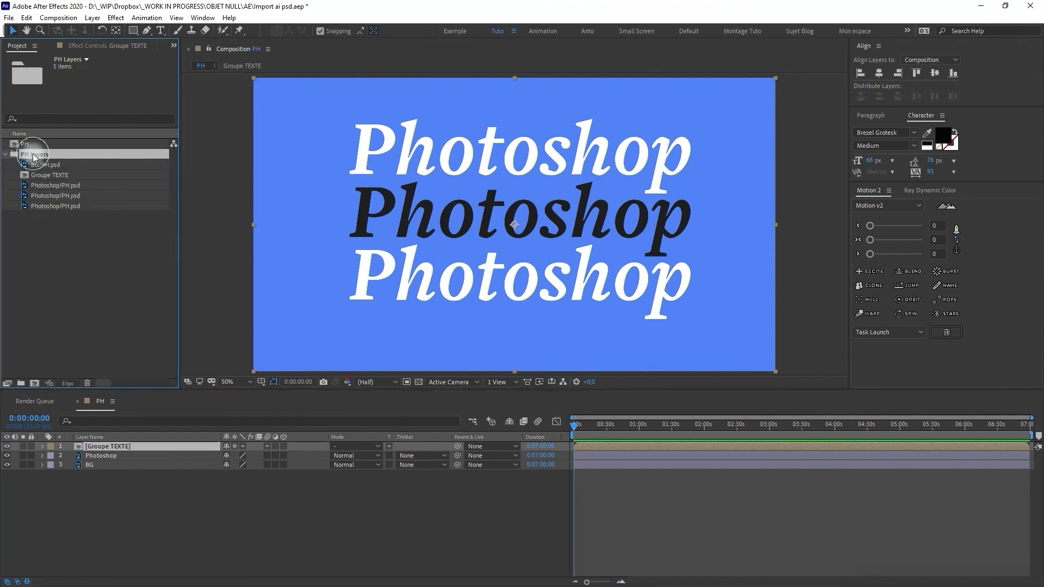
left_click(64, 175)
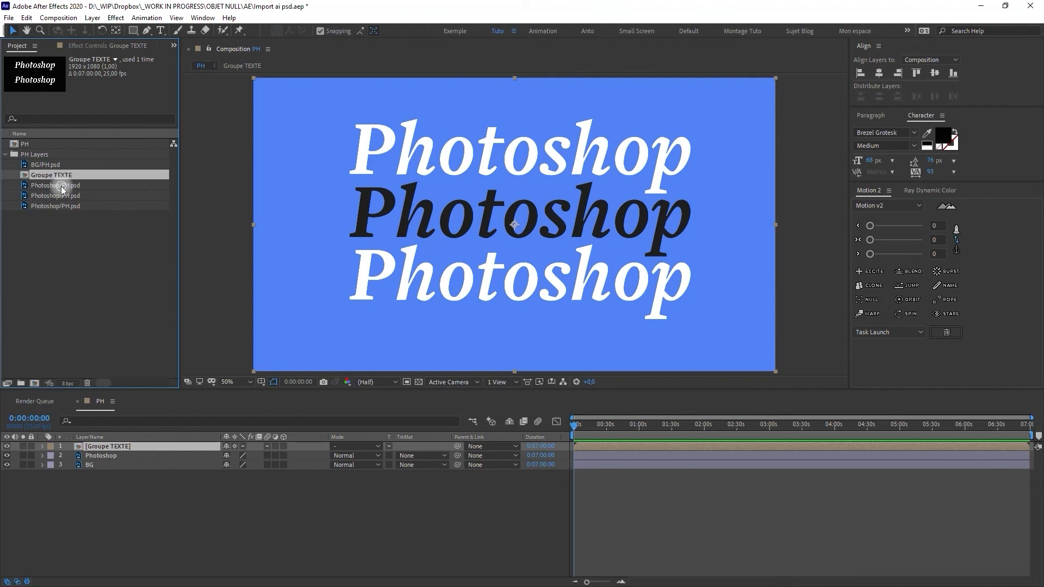
left_click(61, 186)
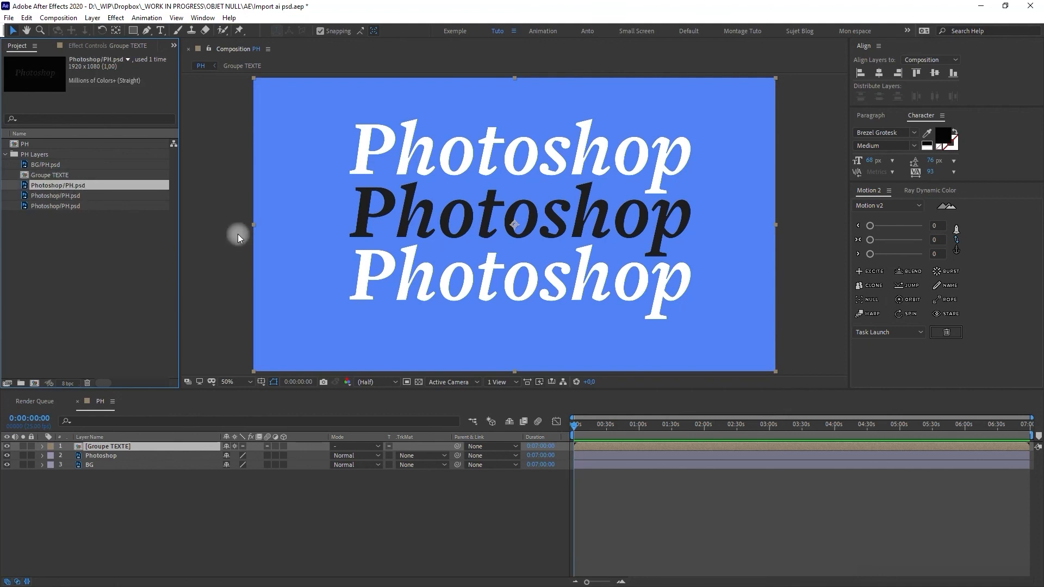
- Open the PH.psd original in Photoshop, expand Groupe TEXTE and toggle the group's visibility off and on to examine its text layers
key("ctrl+e")
key("space")
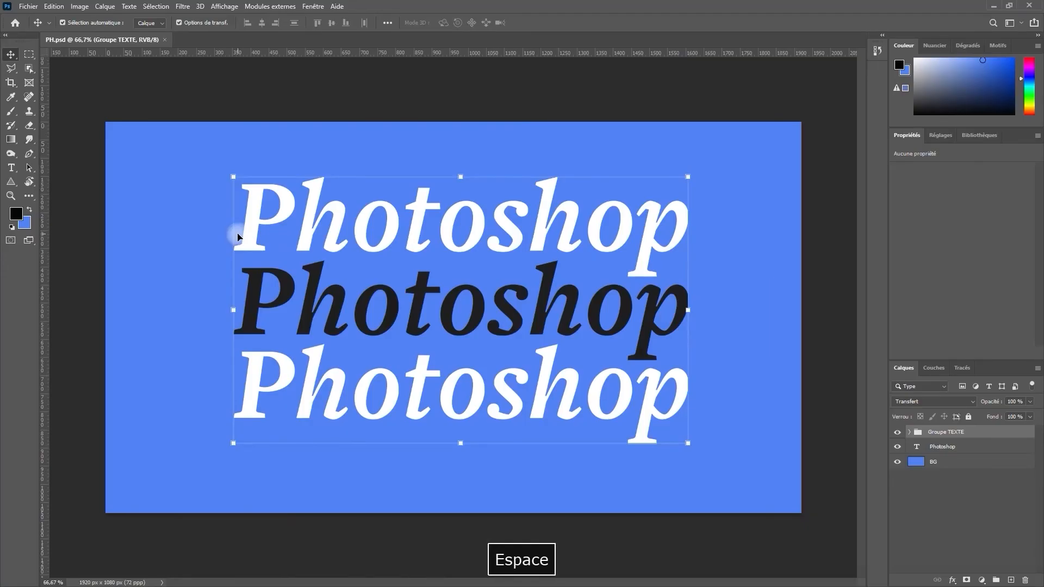
left_click(913, 432)
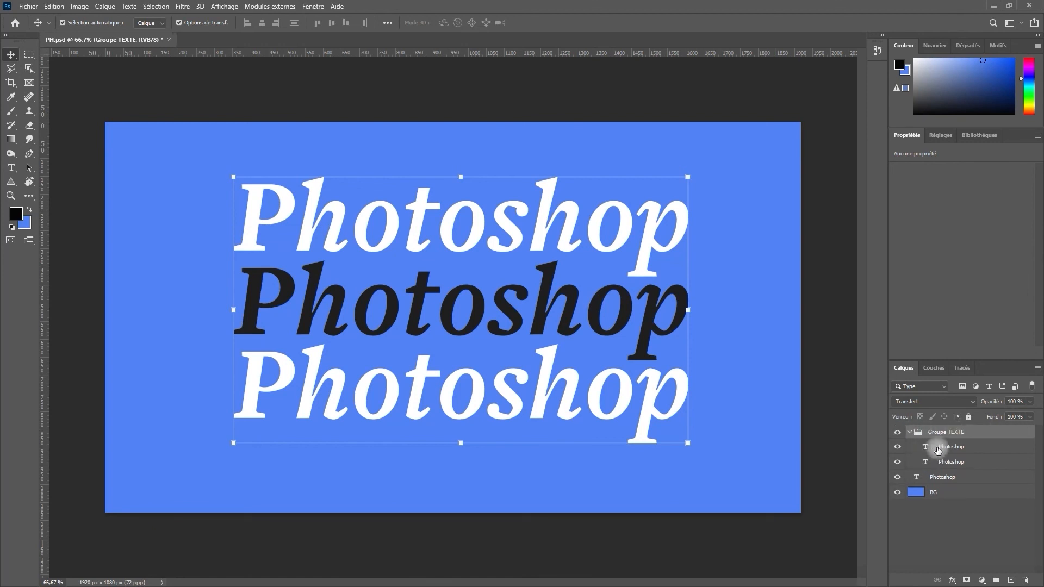
left_click(896, 433)
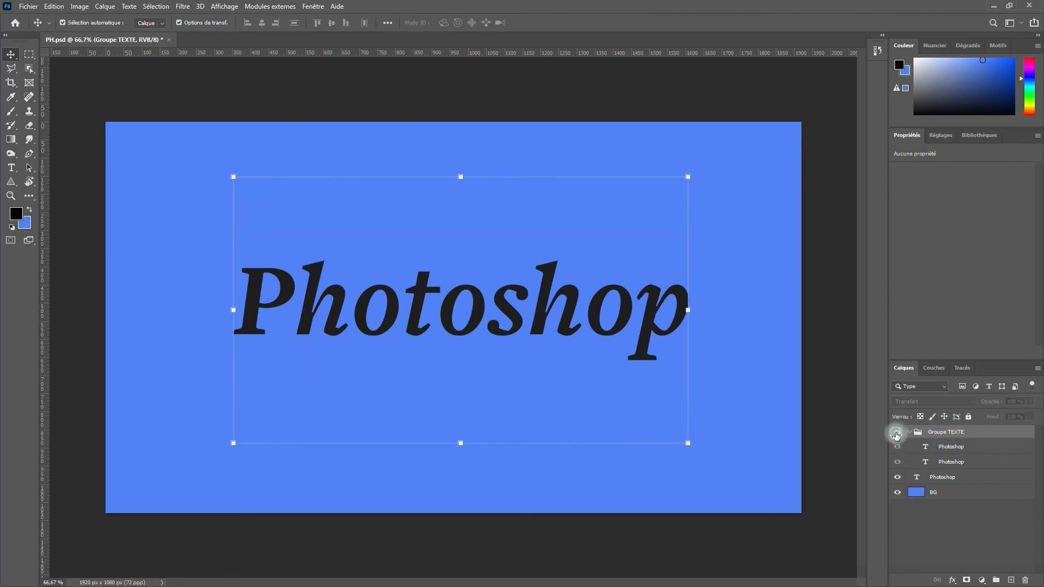
left_click(896, 433)
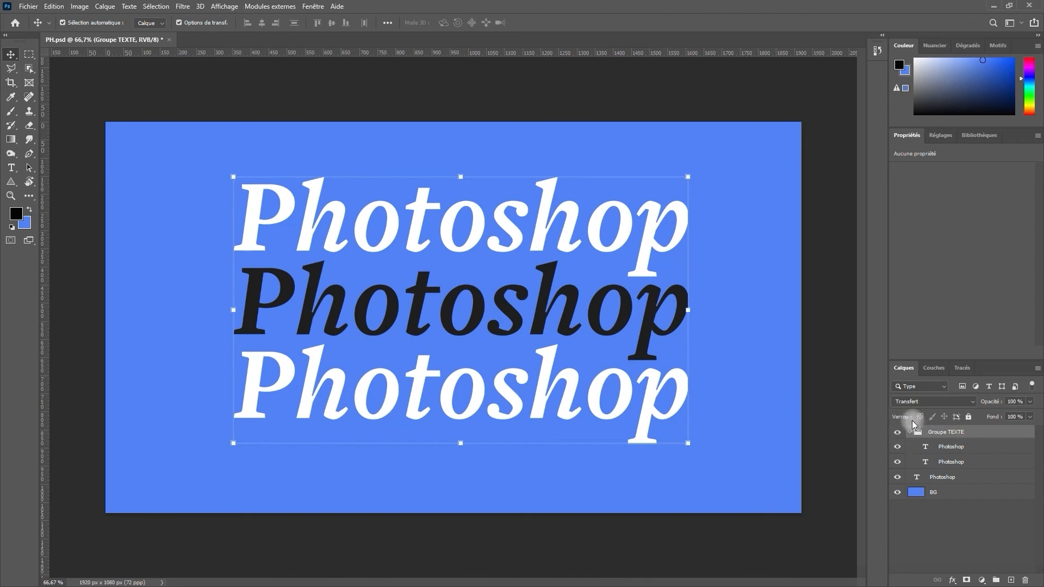
- Switch back to After Effects, inspect the two Photoshop layers inside the Groupe TEXTE composition, and return to the PH composition
key("alt+Tab")
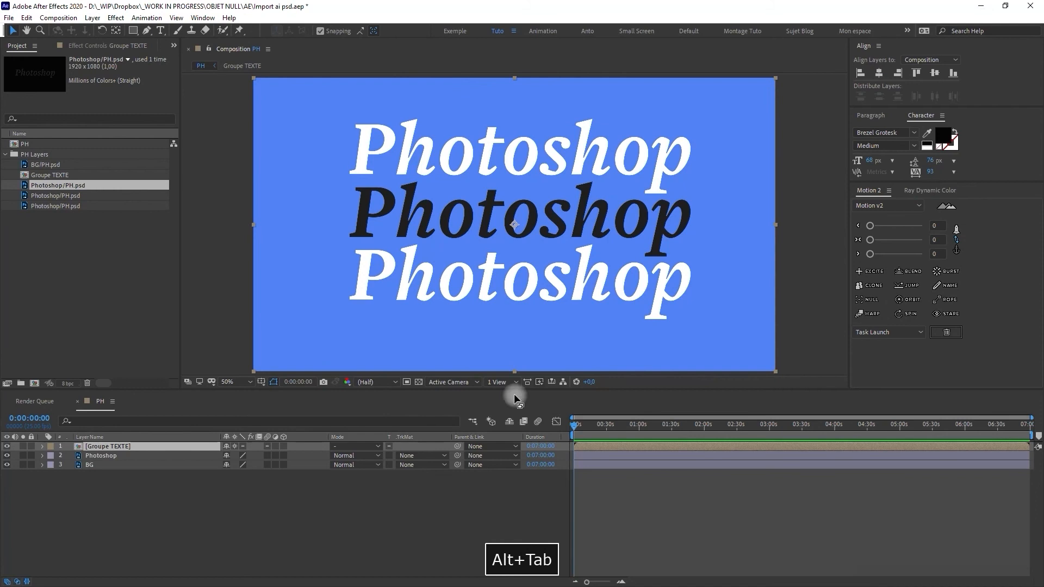
left_click(136, 448)
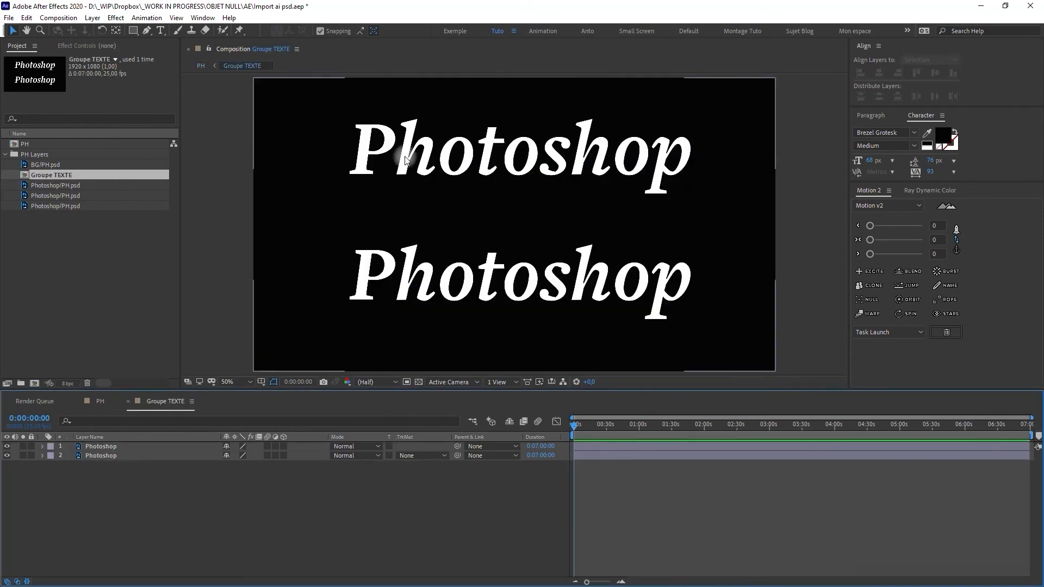
left_click(117, 454)
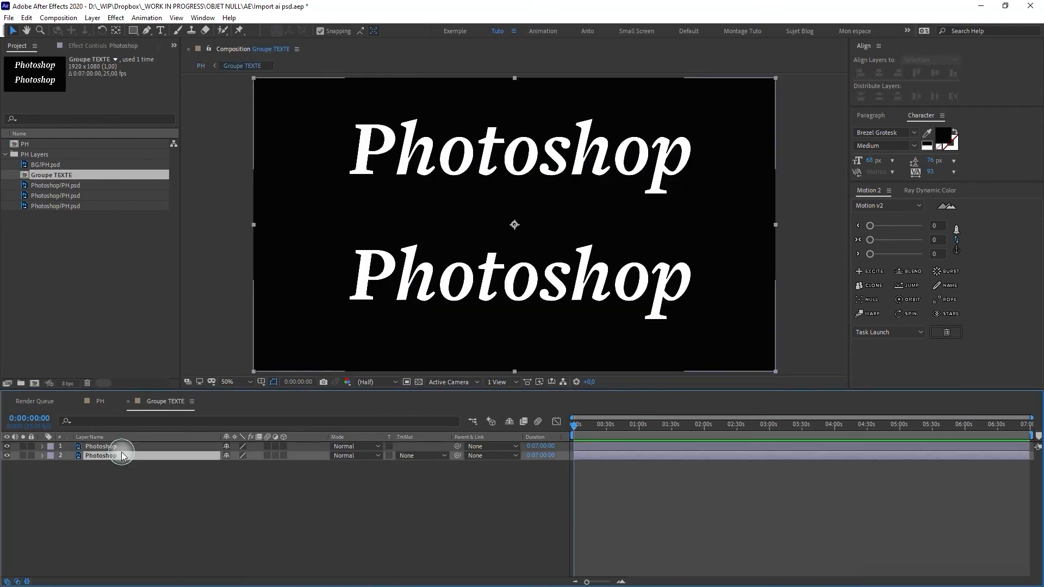
left_click(122, 444)
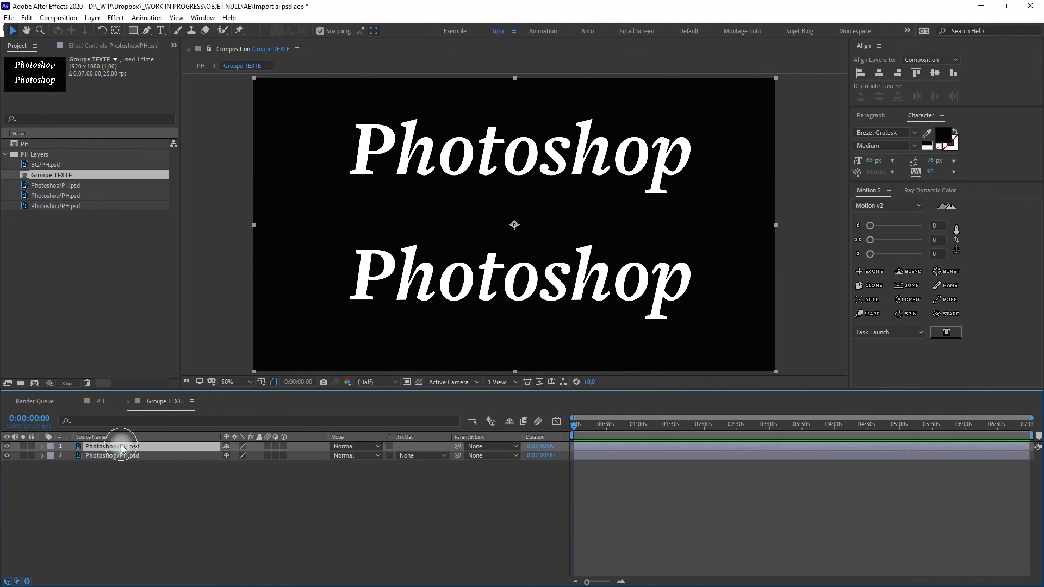
left_click(100, 401)
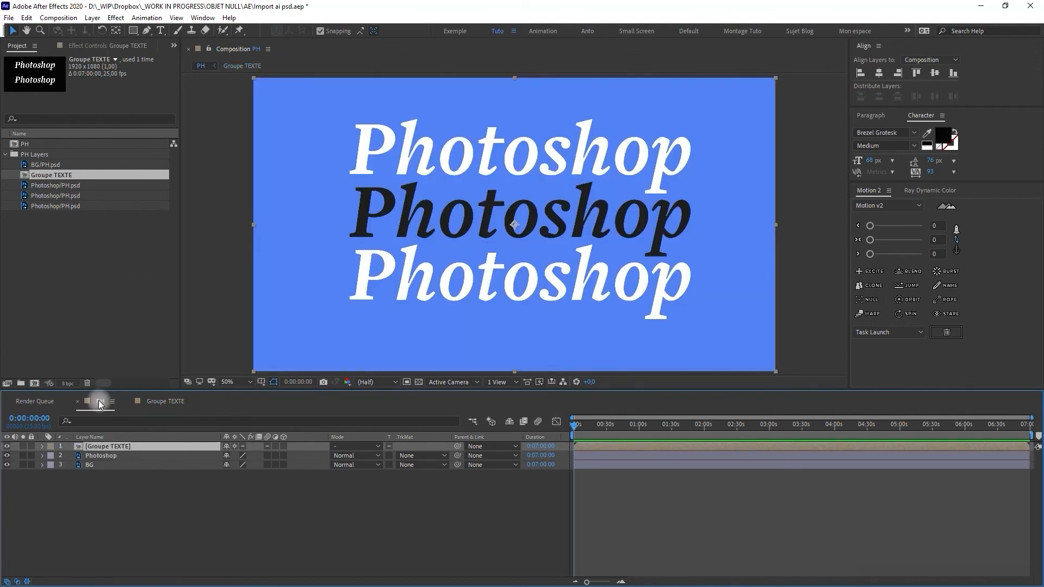
- Convert the PH composition's Photoshop layer to editable text and replace its wording with "Hello"
left_click(110, 457)
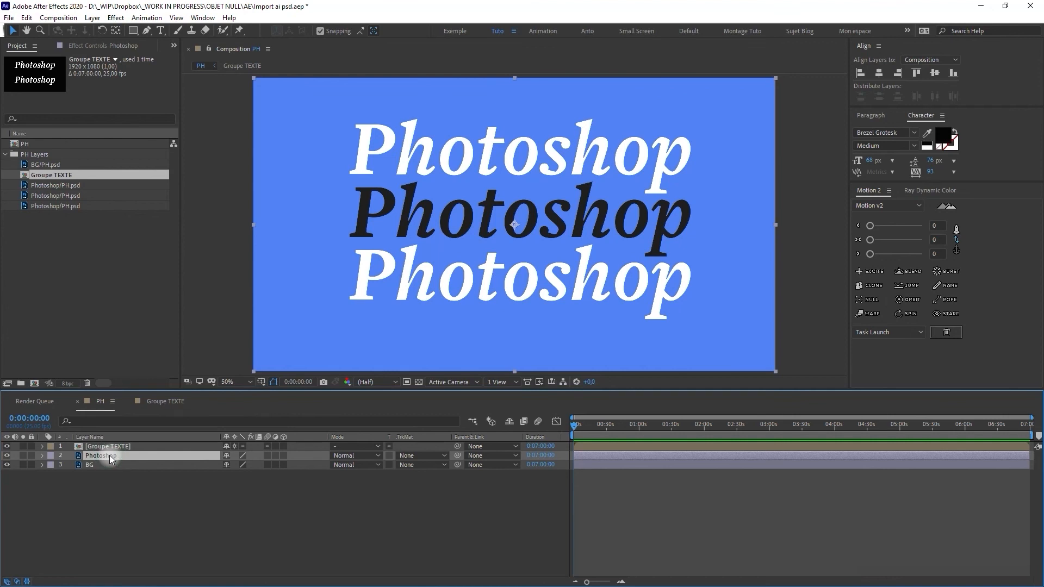
right_click(112, 455)
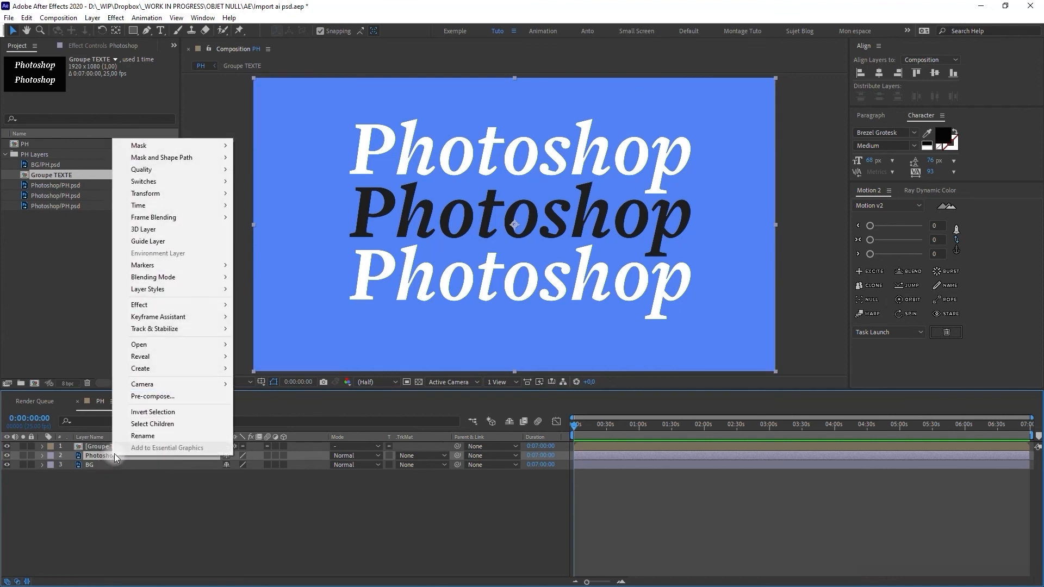
mouse_move(150, 356)
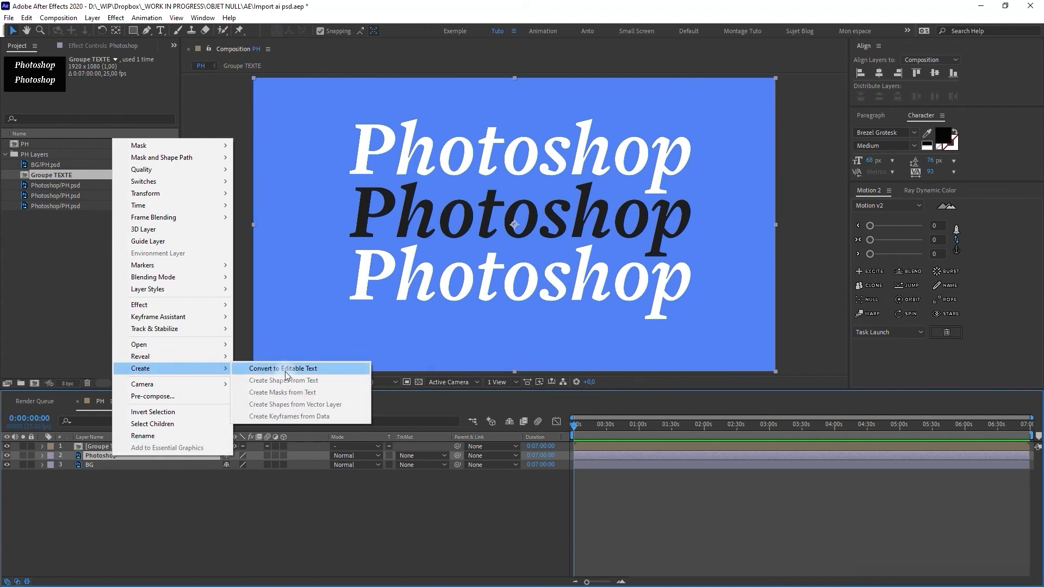
left_click(286, 370)
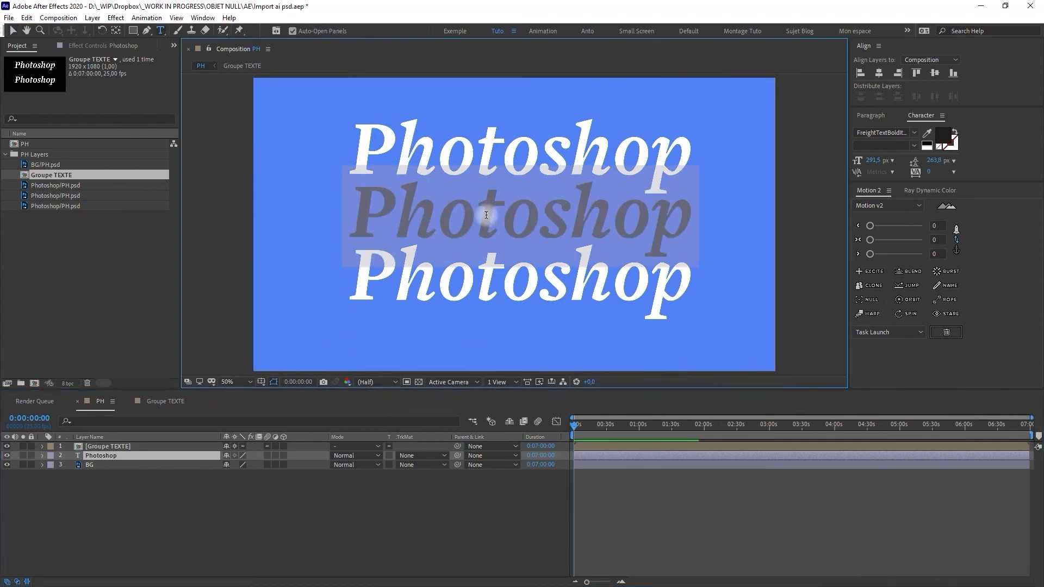
type("Hello")
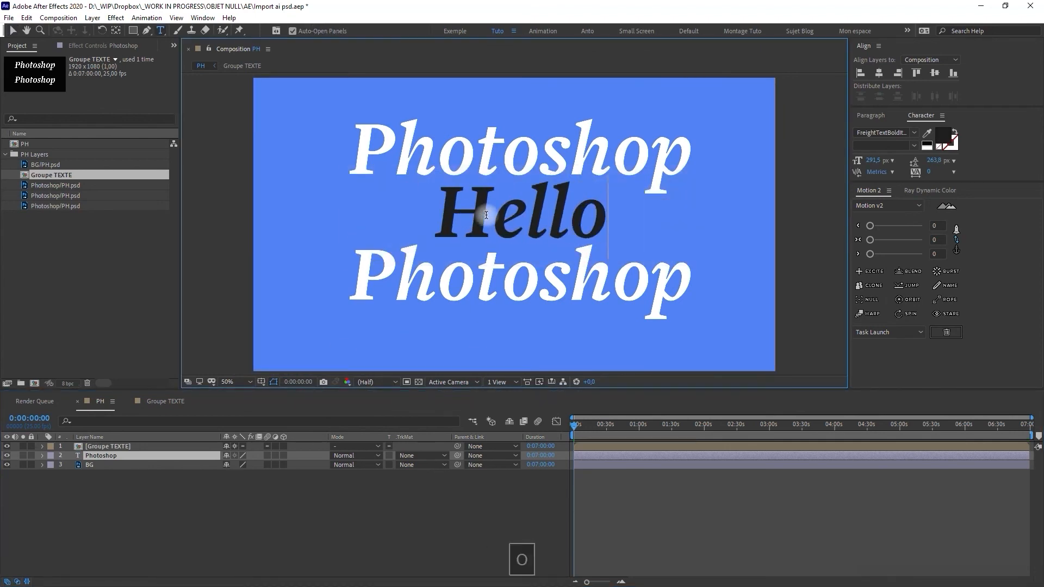
left_click(406, 497)
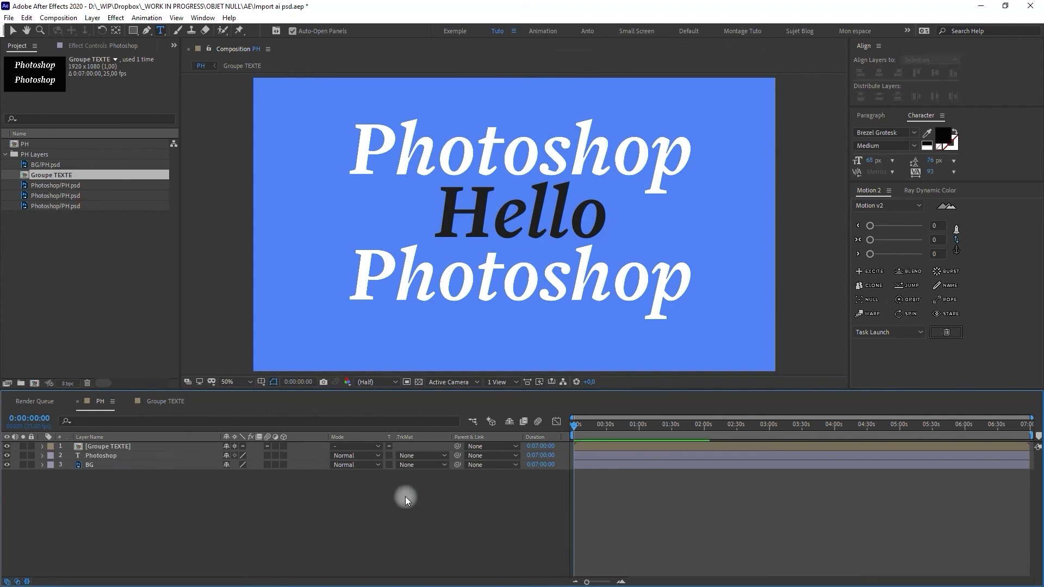